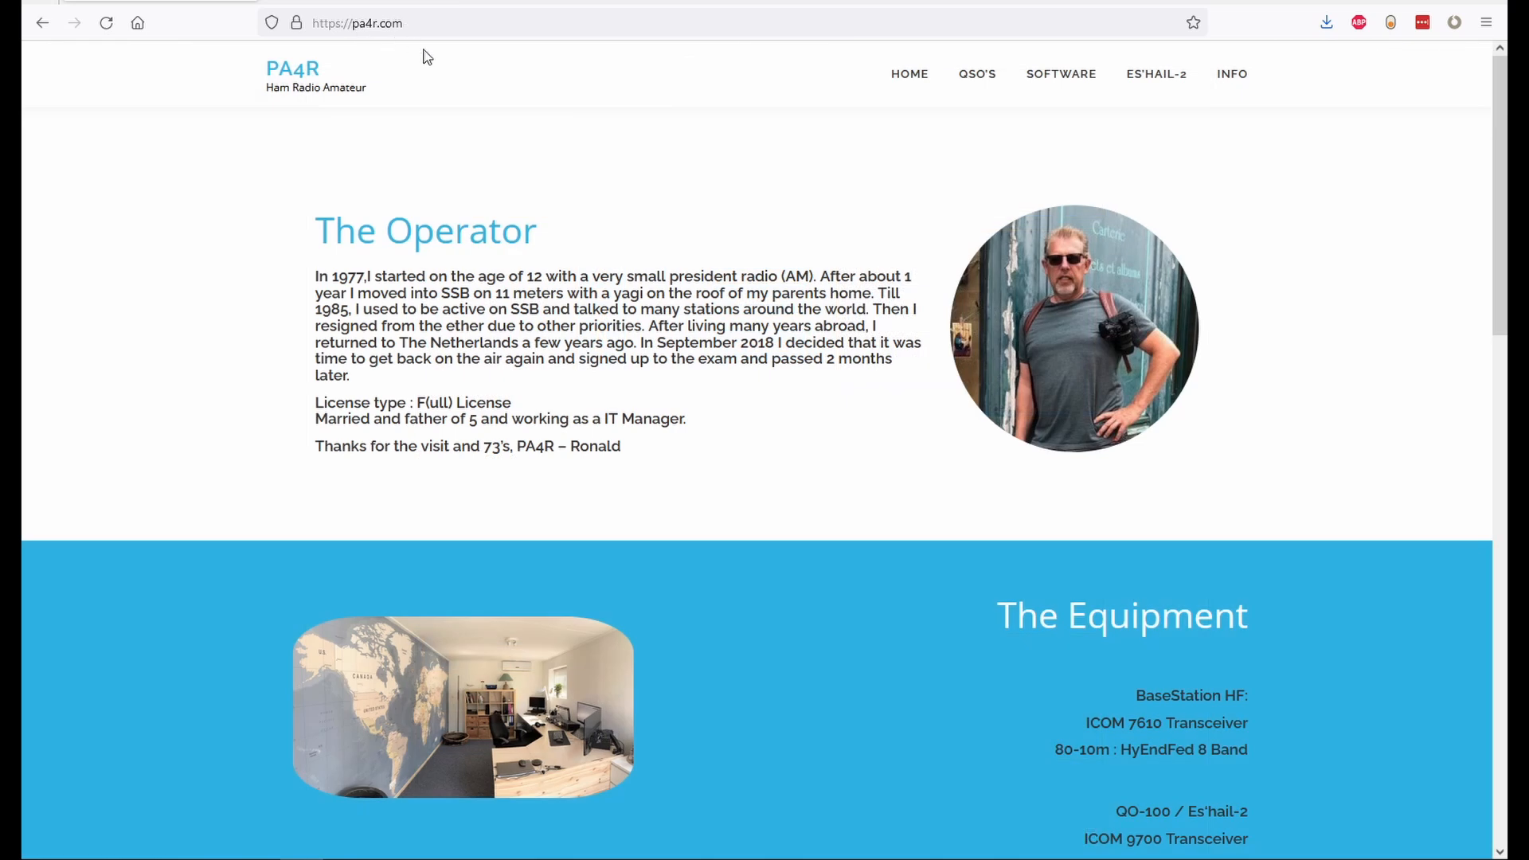
# Step: Open the HamTools software page on the pa4r.com website
pyautogui.moveTo(1048, 106)
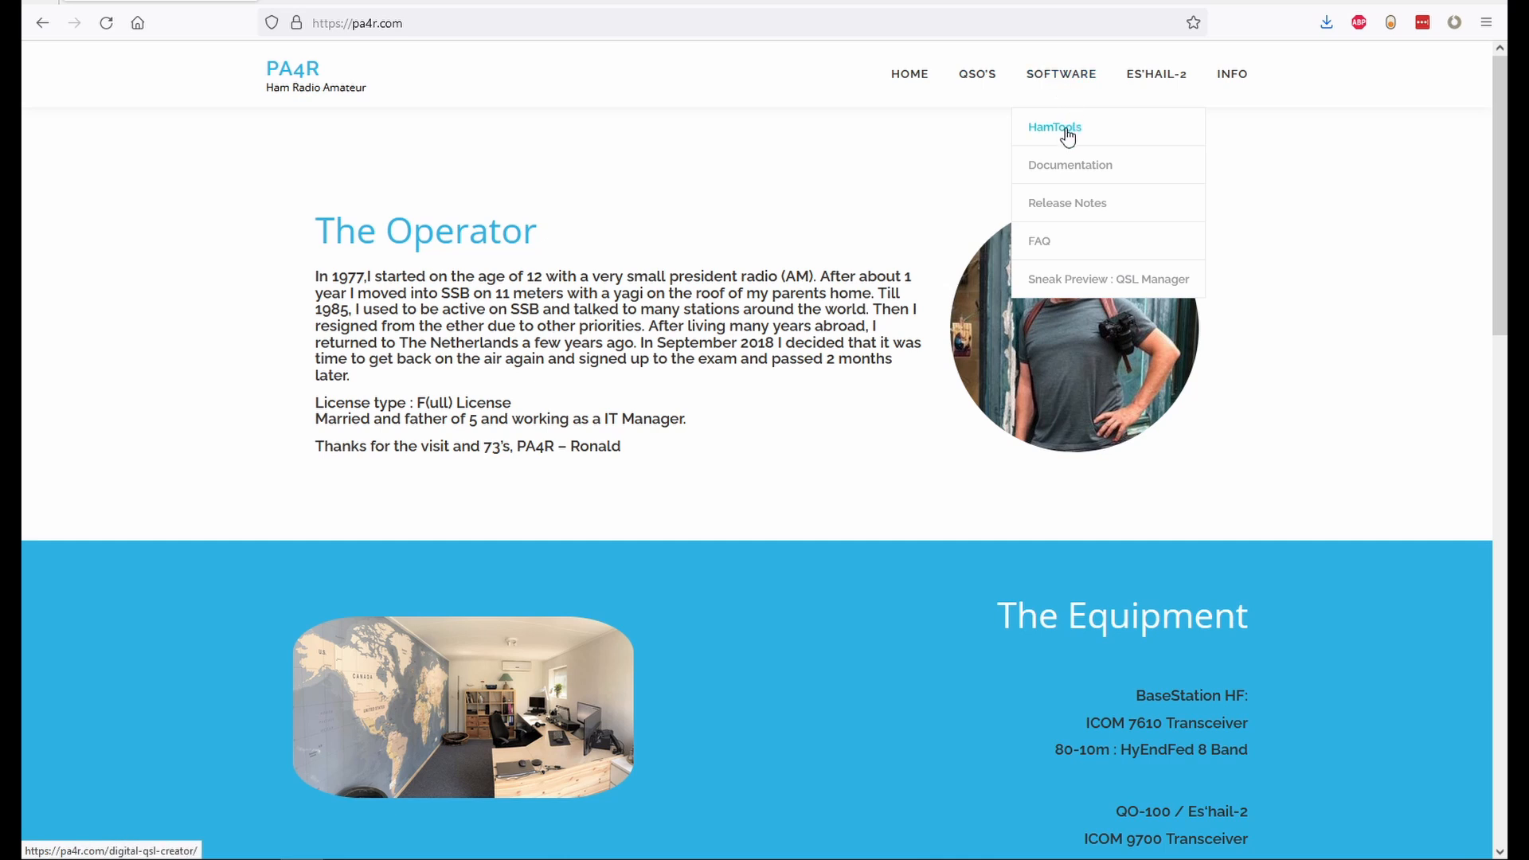
pyautogui.click(1067, 135)
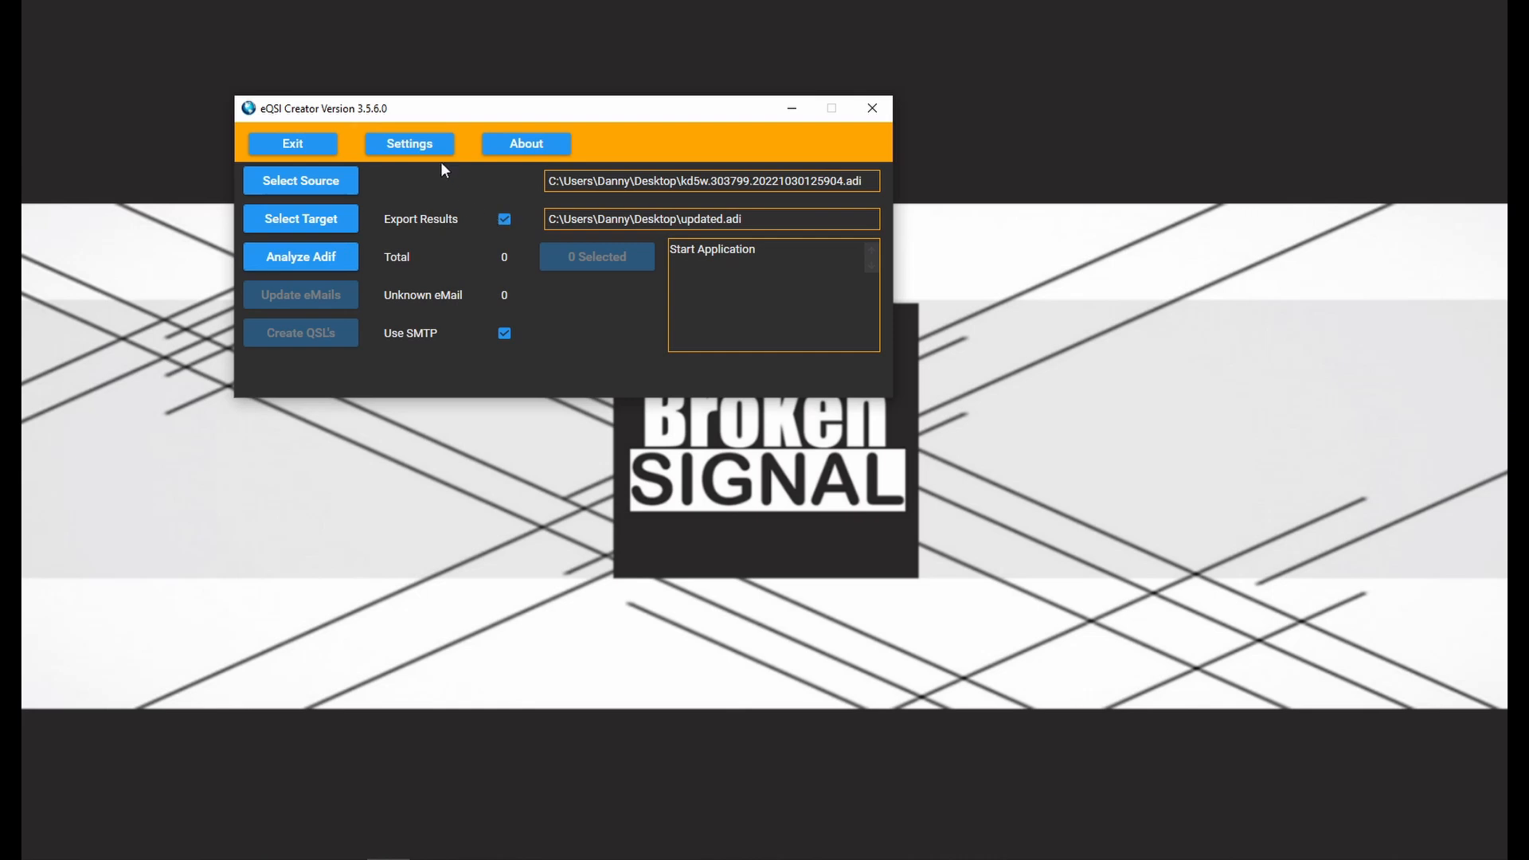
# Step: Check the available logging systems in the eQSL Creator settings, keeping Process Adif Directly, and close the settings
pyautogui.click(409, 145)
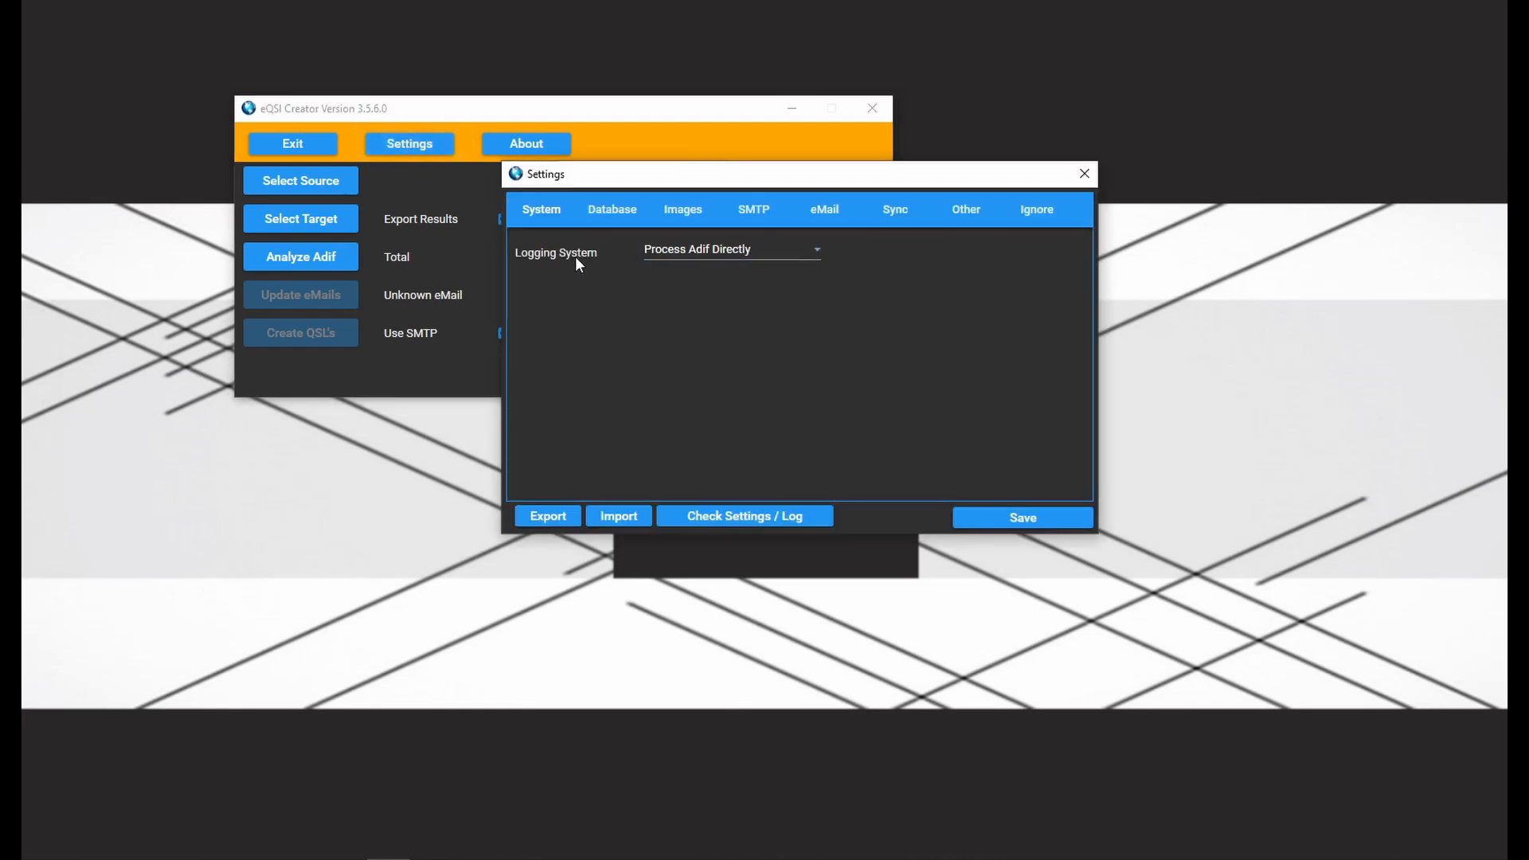
pyautogui.click(811, 251)
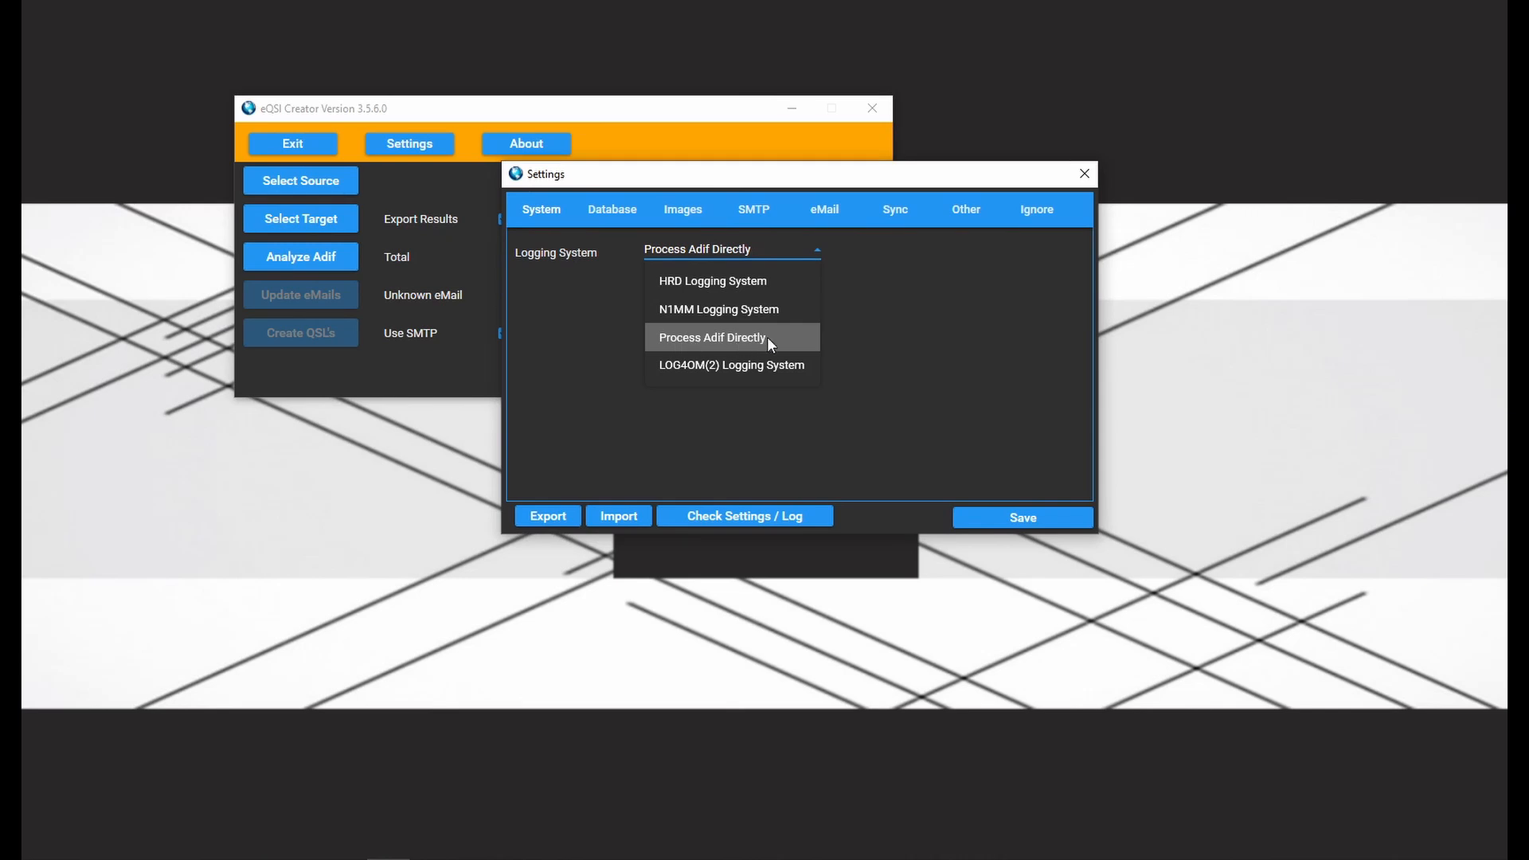
pyautogui.click(981, 520)
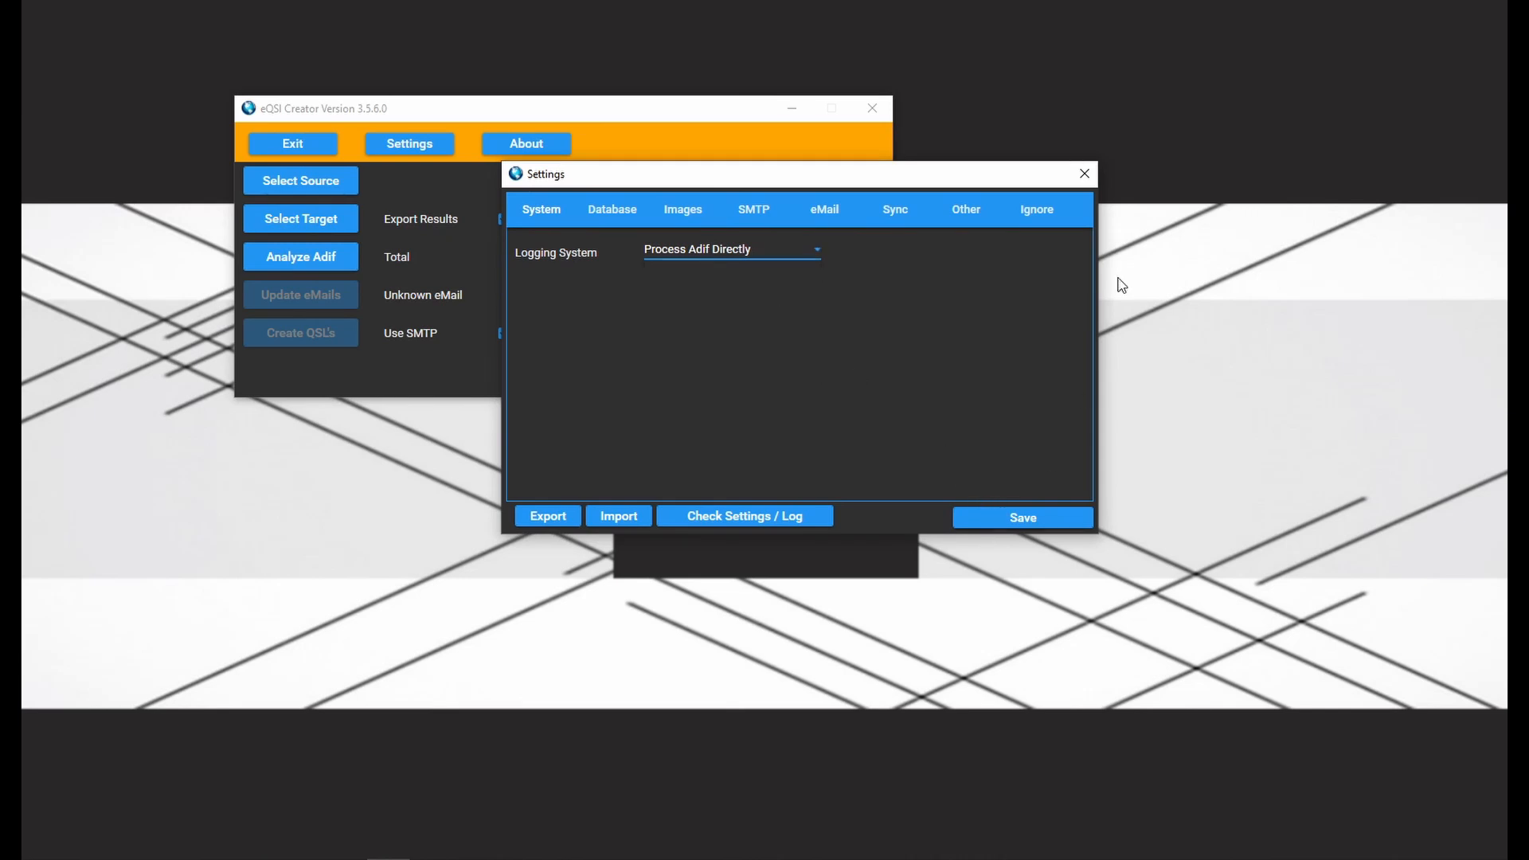
pyautogui.click(1085, 175)
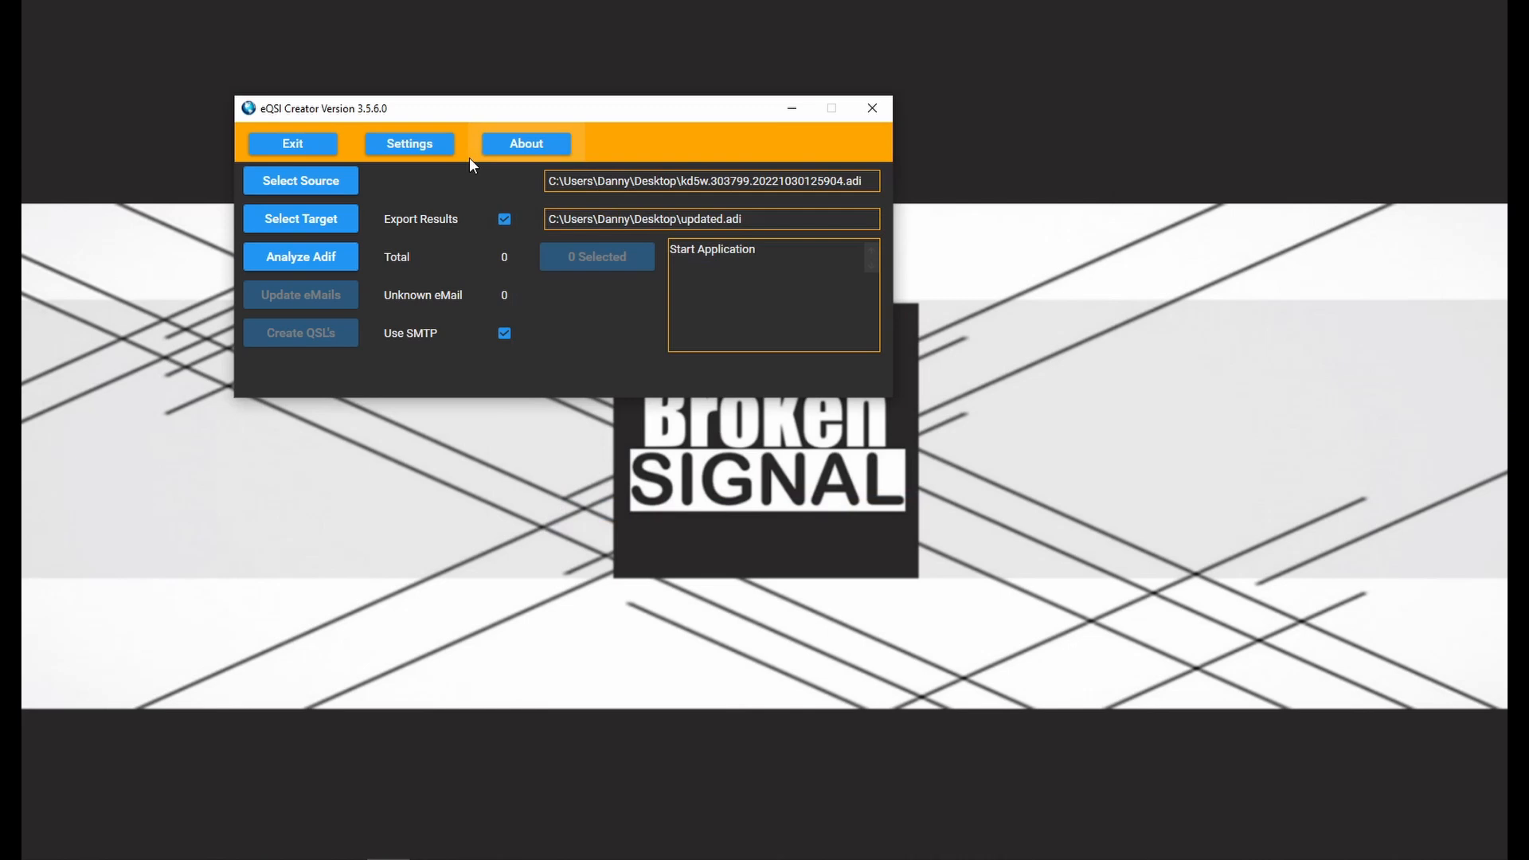
pyautogui.click(876, 110)
# Step: Reopen the settings and review the base path used for the QSL card images
pyautogui.click(409, 143)
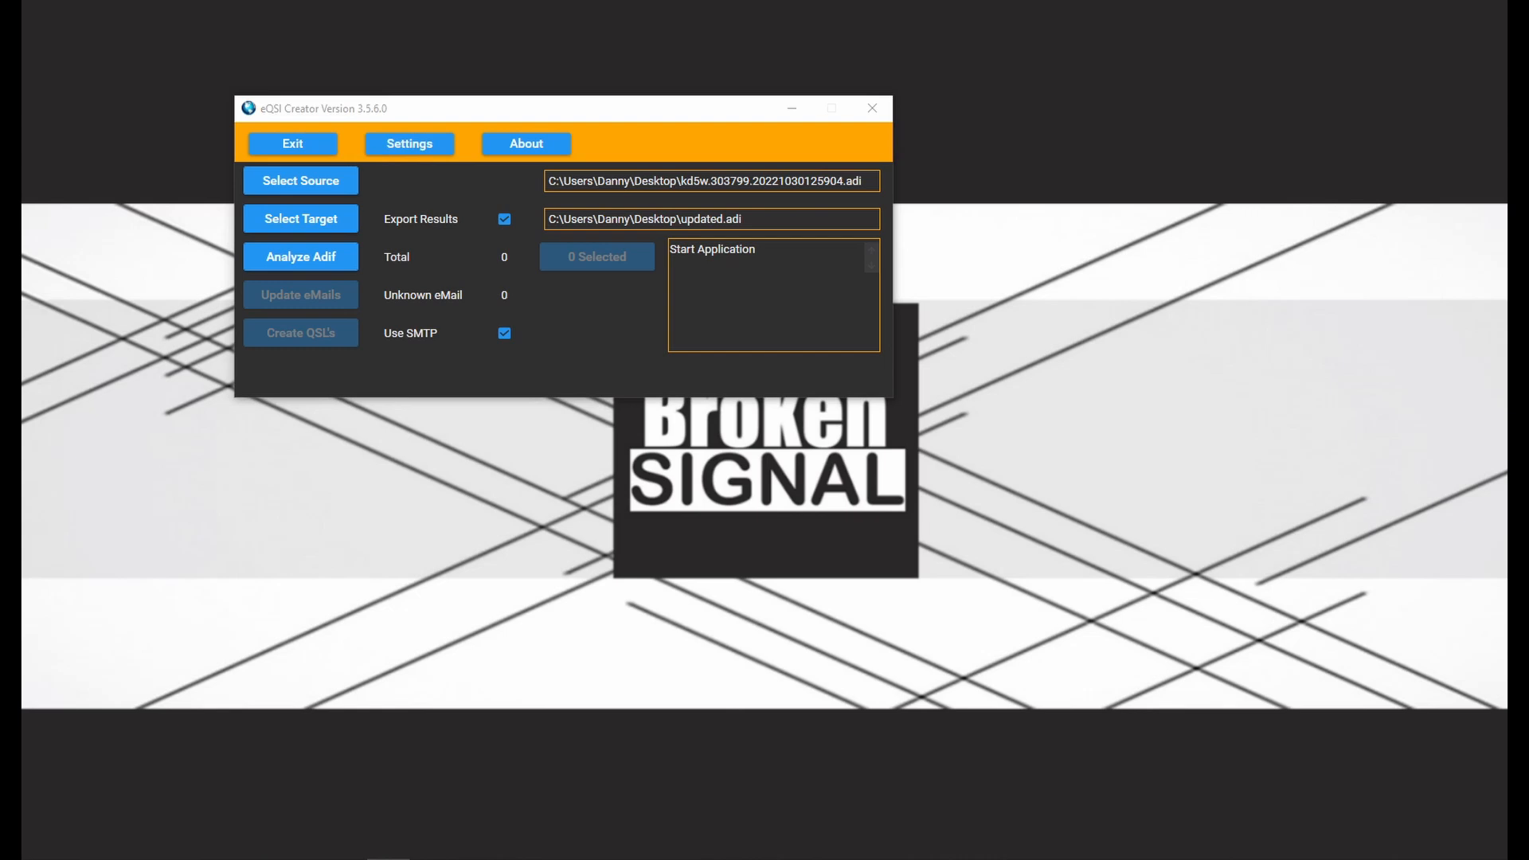
pyautogui.moveTo(434, 162); pyautogui.dragTo(831, 209)
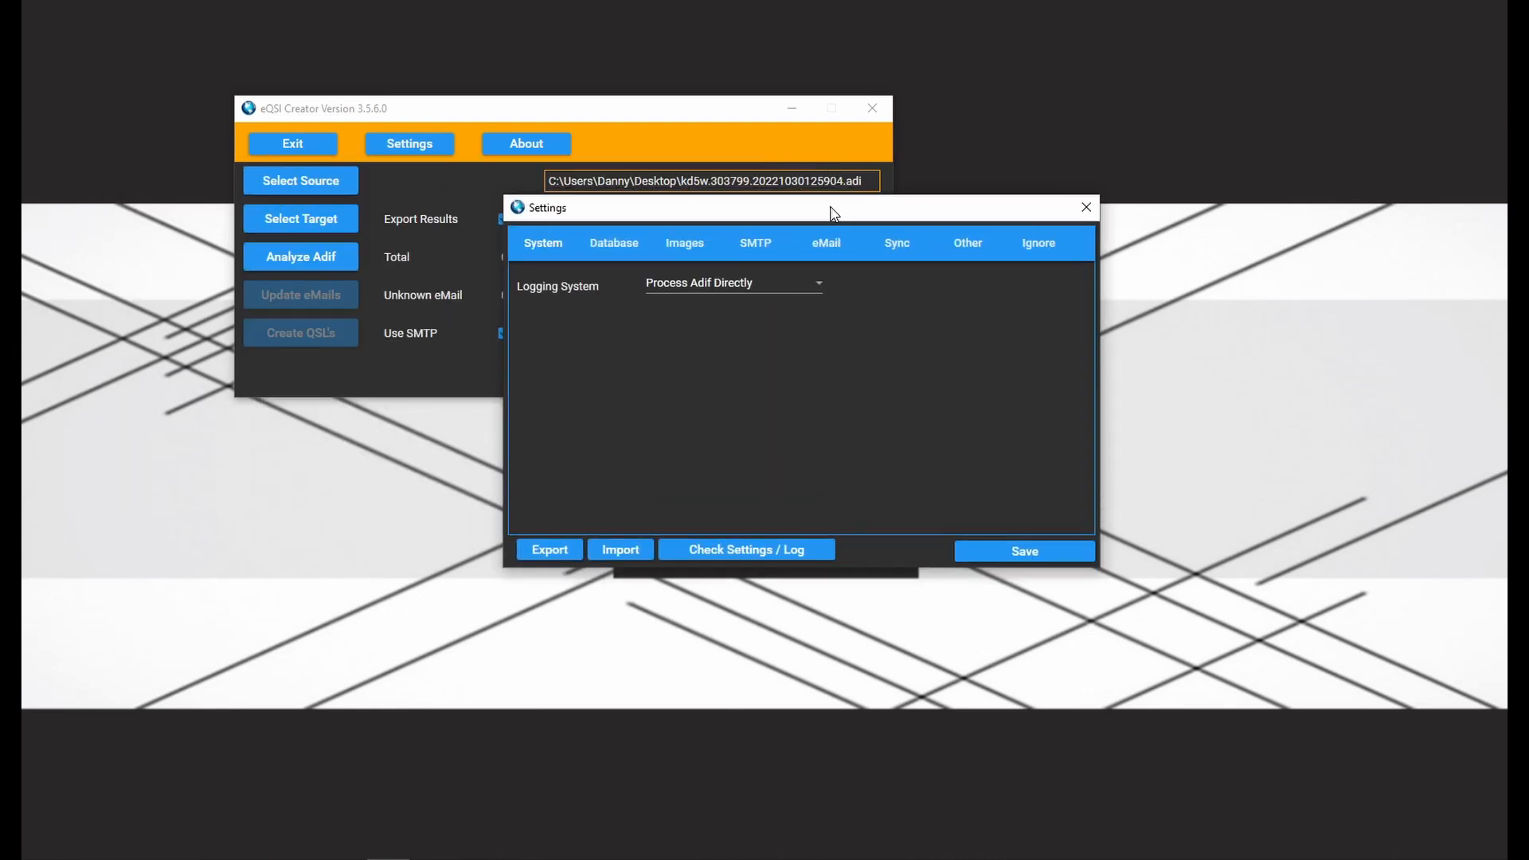
pyautogui.click(682, 247)
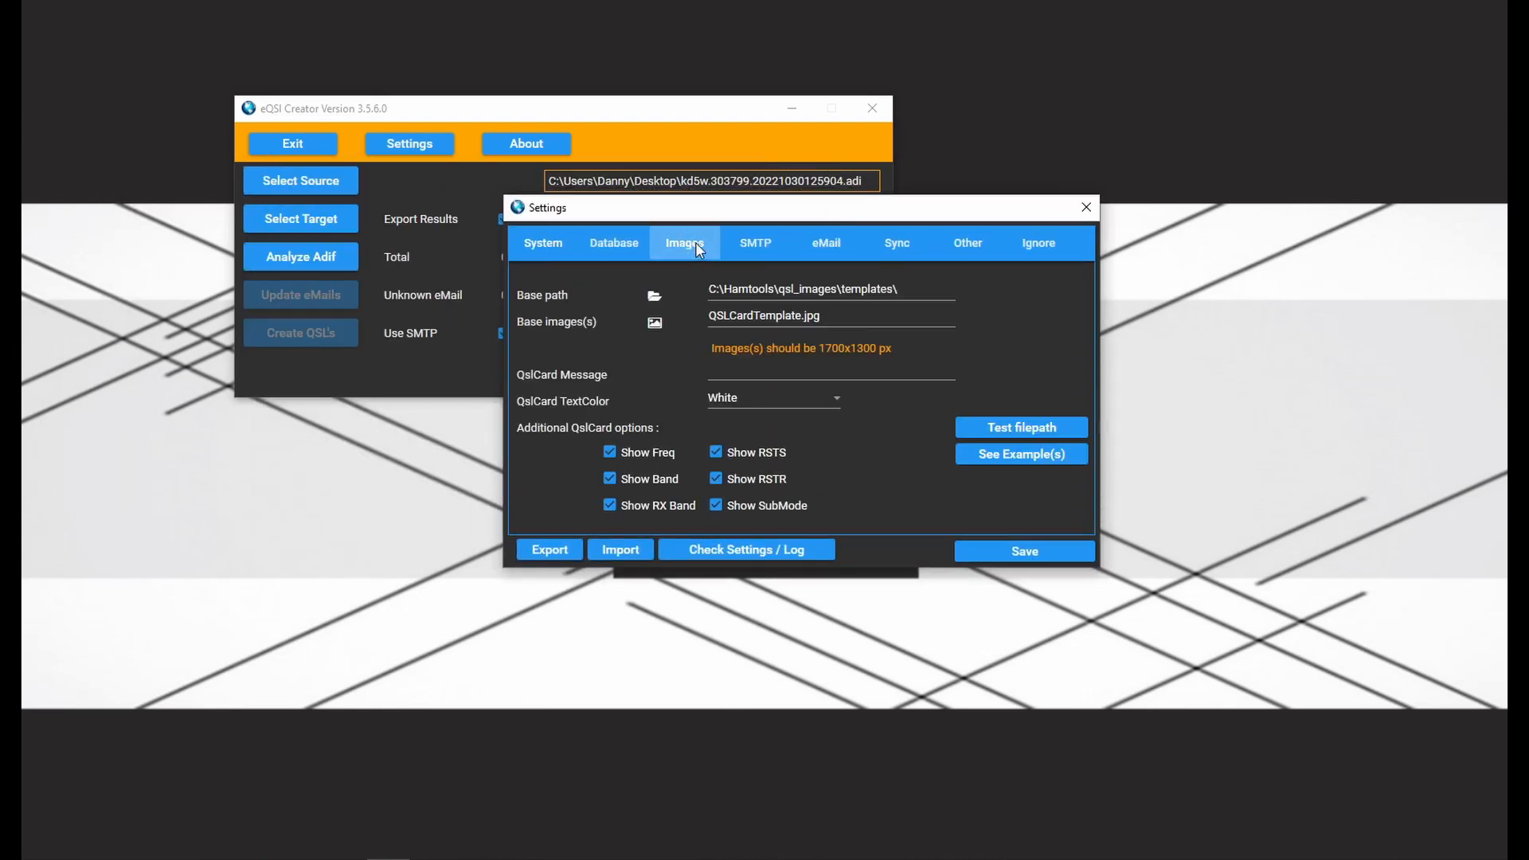
pyautogui.moveTo(920, 289); pyautogui.dragTo(707, 296)
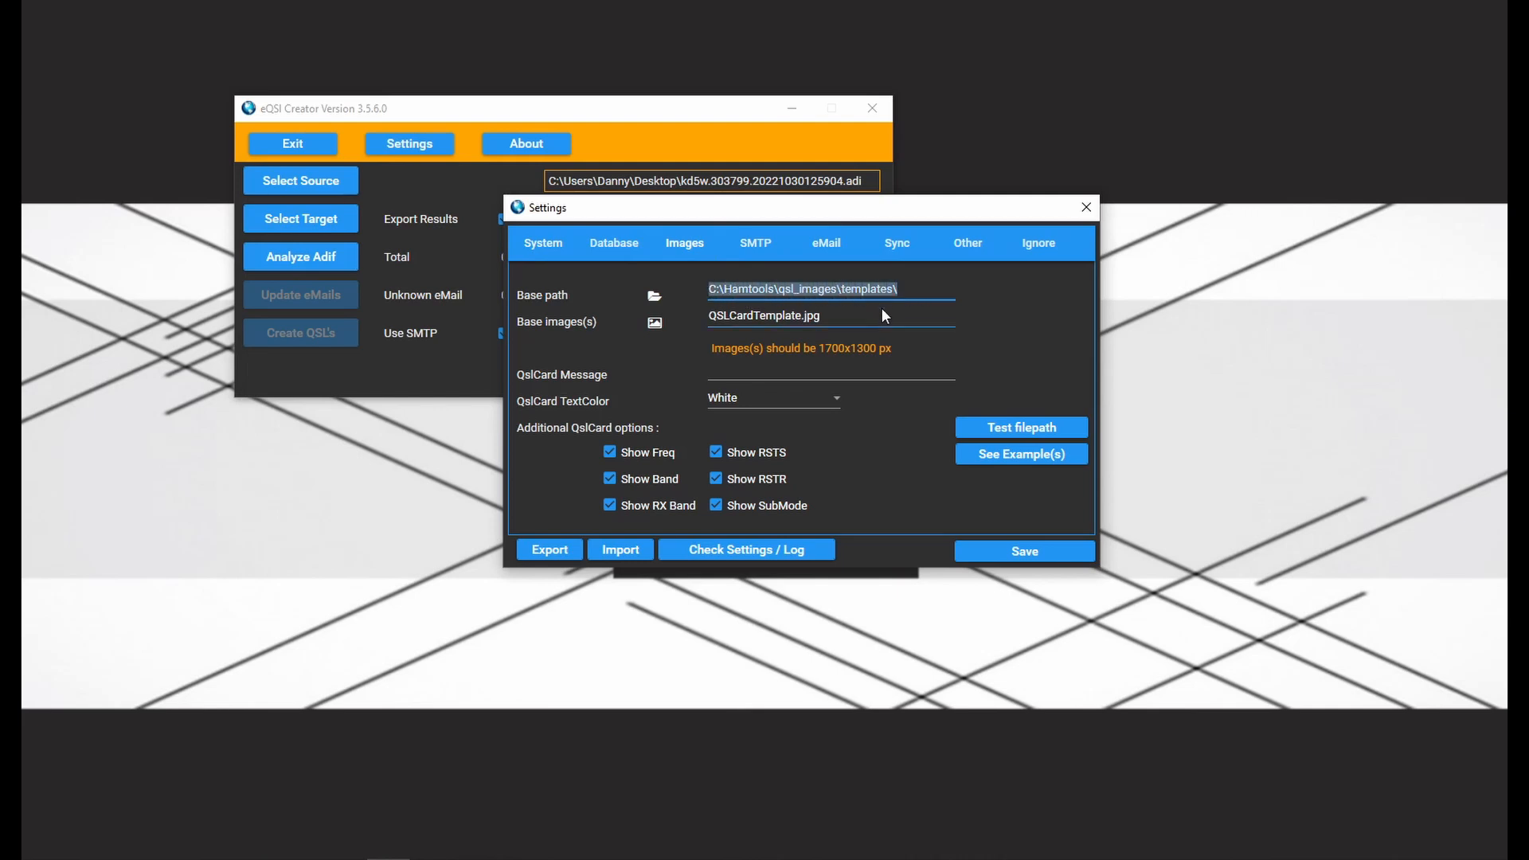
# Step: Switch to File Explorer's templates folder and view the sample card QSLCardExample.jpg
pyautogui.click(205, 857)
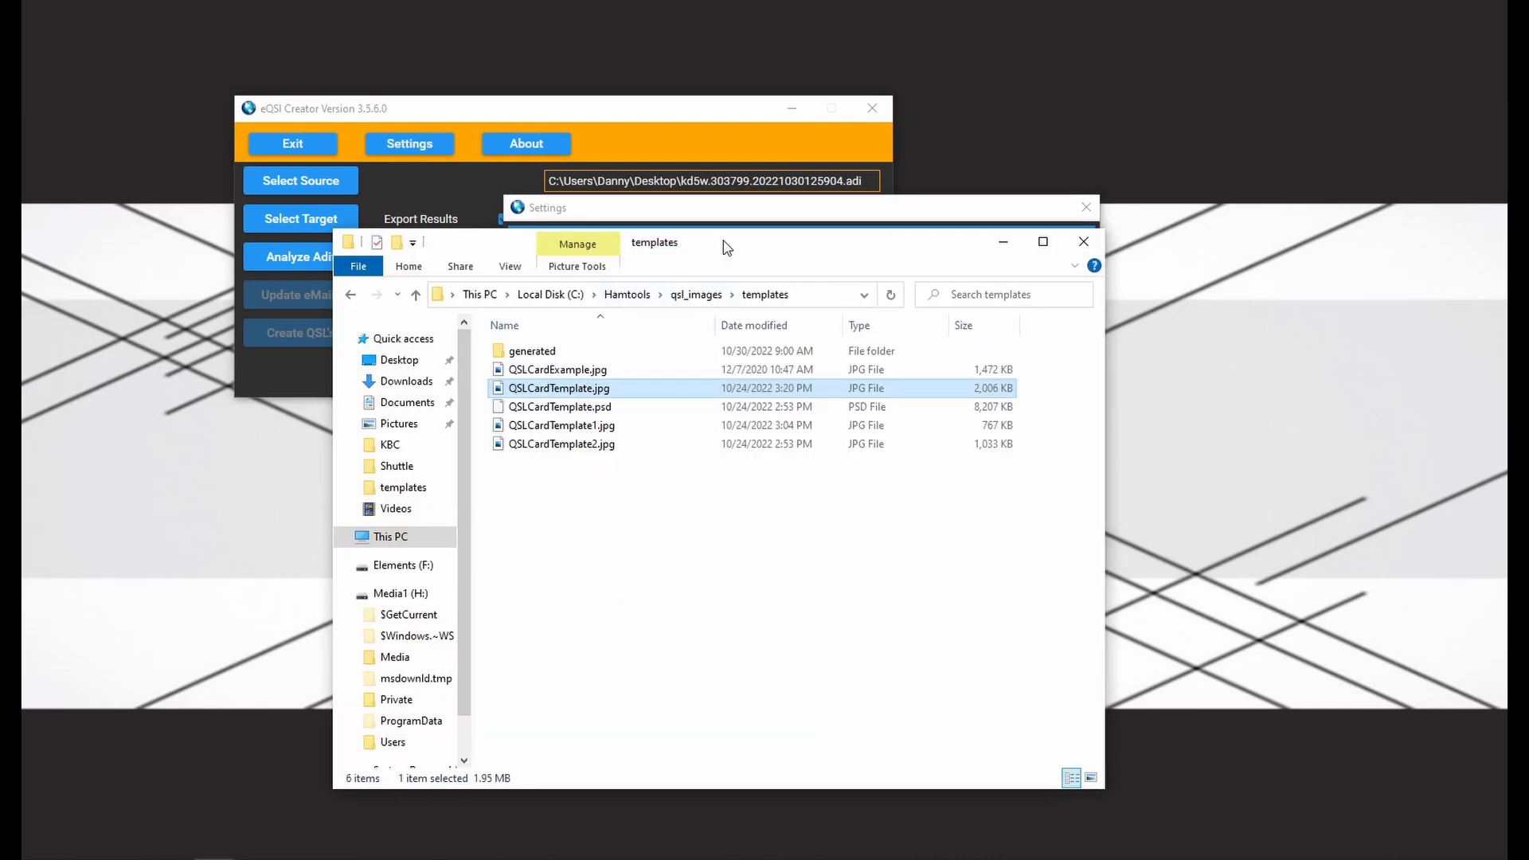
pyautogui.moveTo(667, 252); pyautogui.dragTo(702, 285)
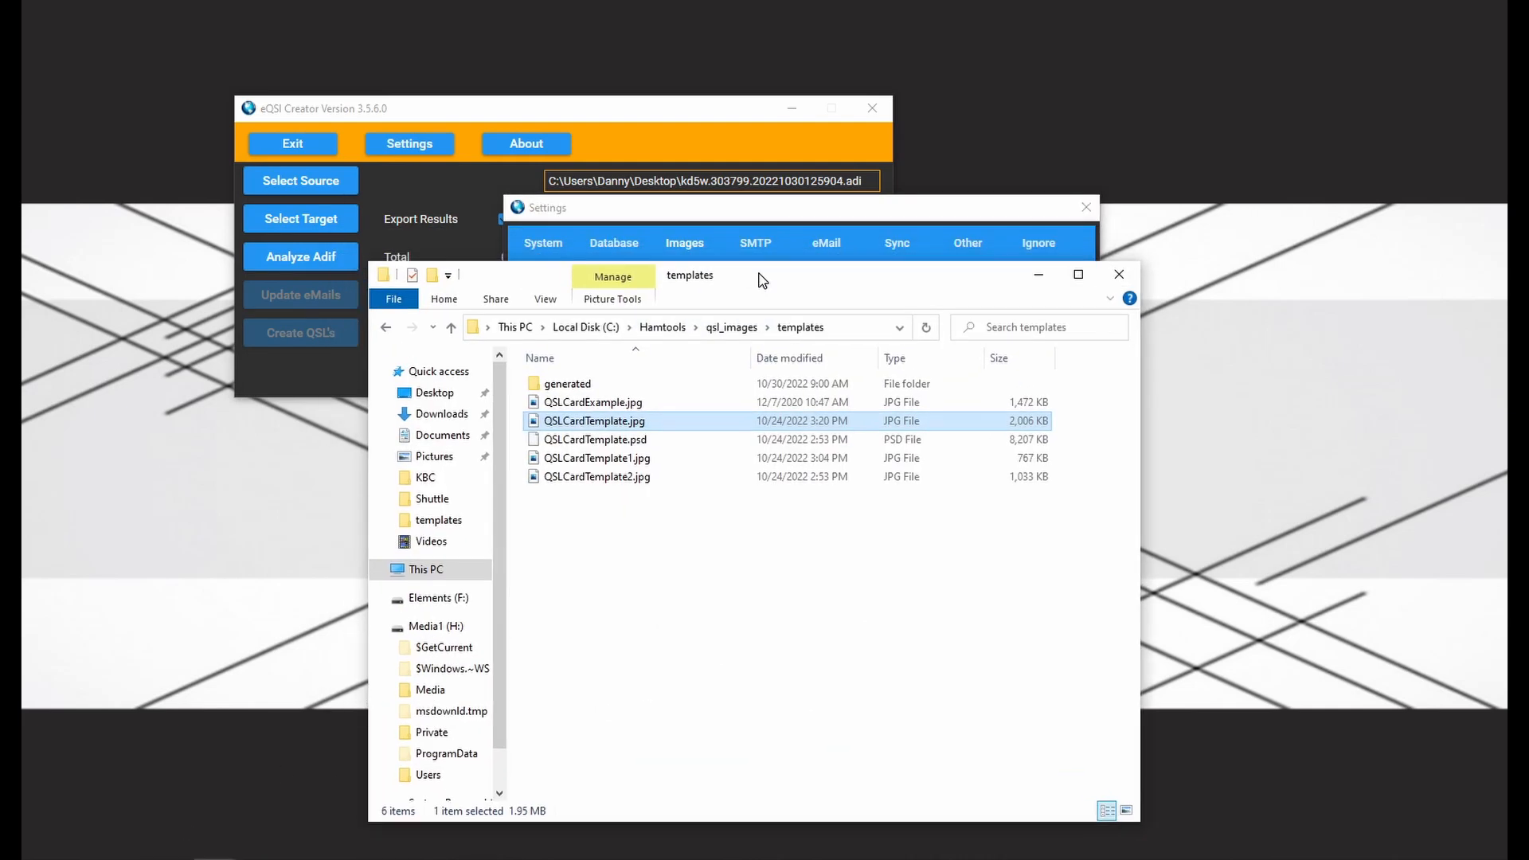
pyautogui.click(578, 403)
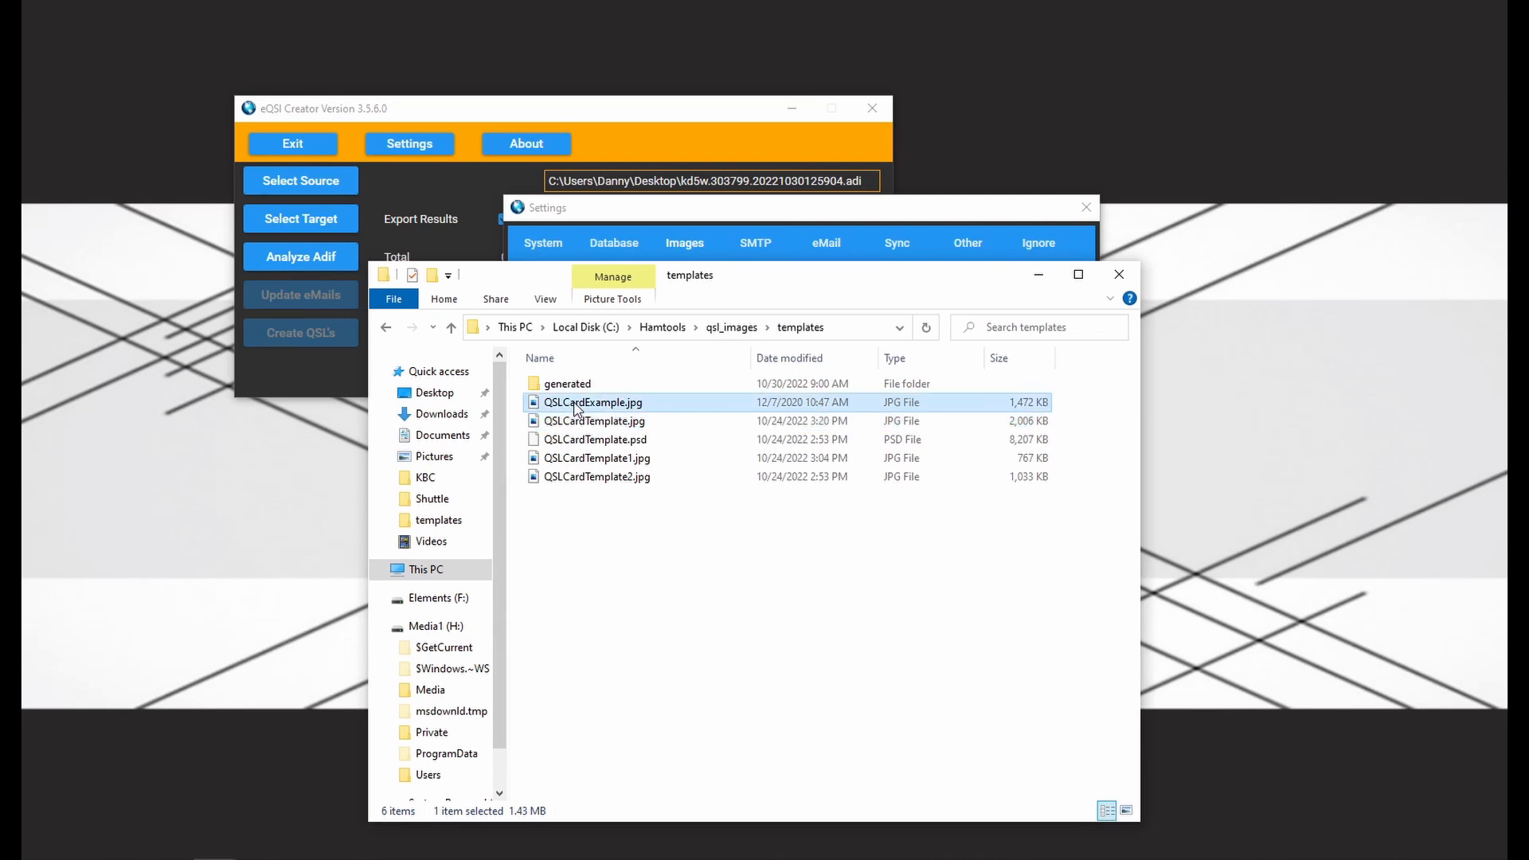
pyautogui.doubleClick(576, 405)
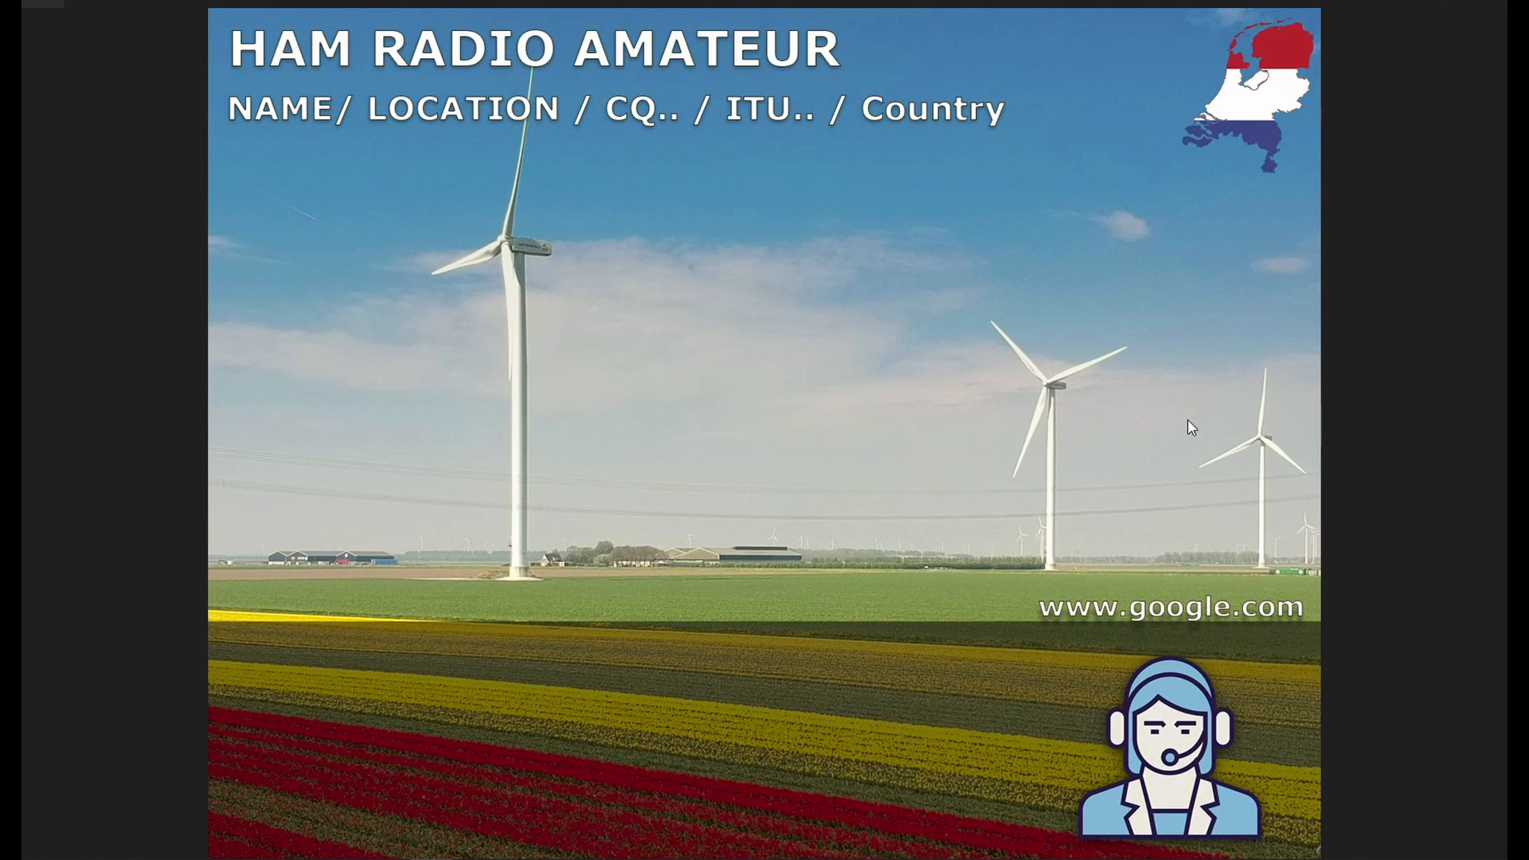
pyautogui.hotkey('alt', 'F4')
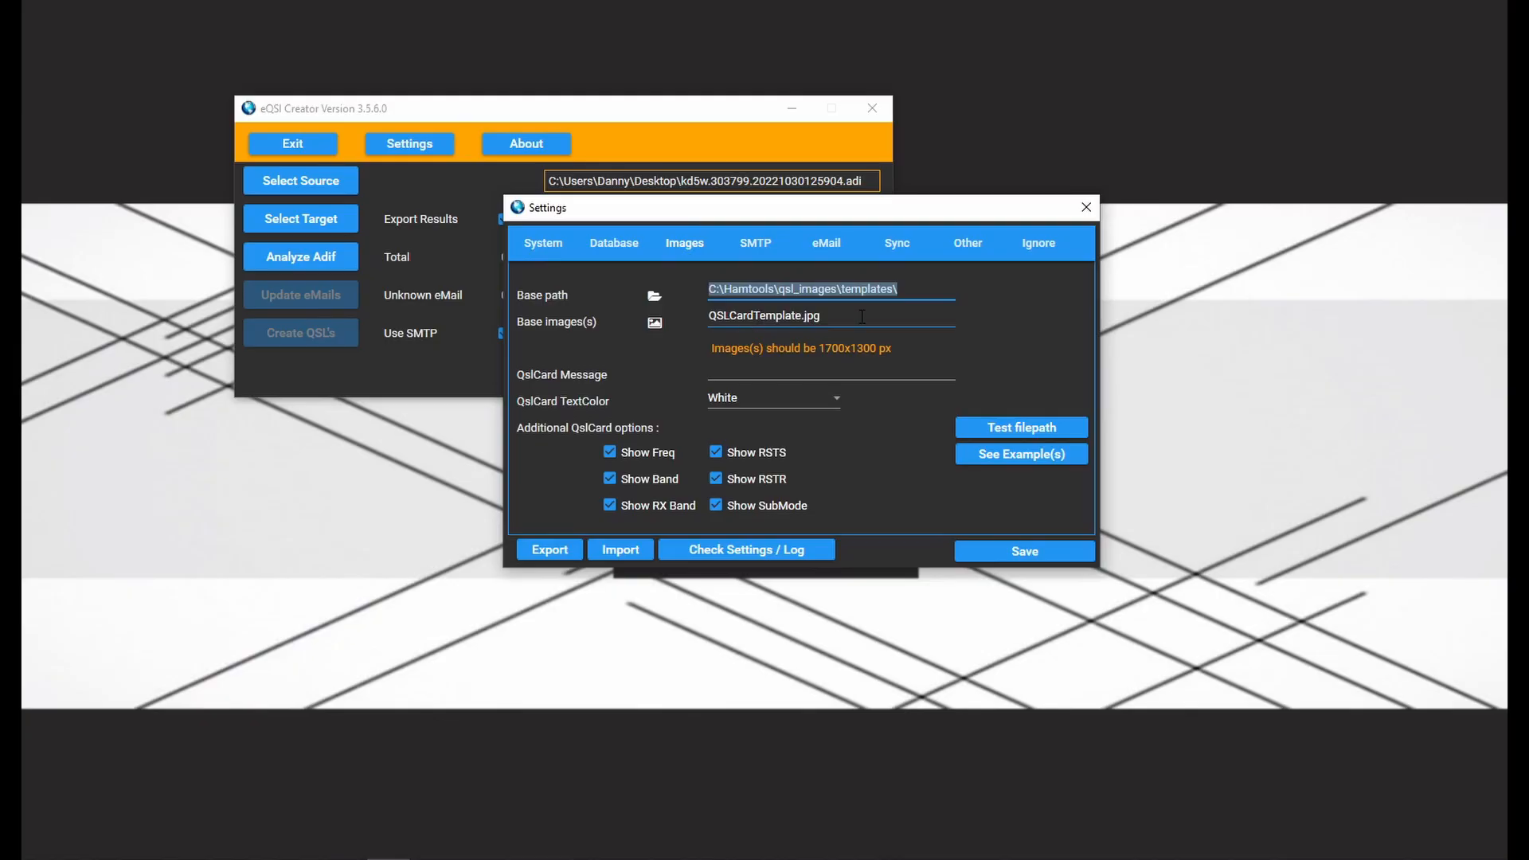
# Step: Compare the base image name with QSLCardTemplate.jpg in the templates folder and close the folder window
pyautogui.moveTo(862, 317); pyautogui.dragTo(709, 323)
pyautogui.hotkey('alt', 'Tab')
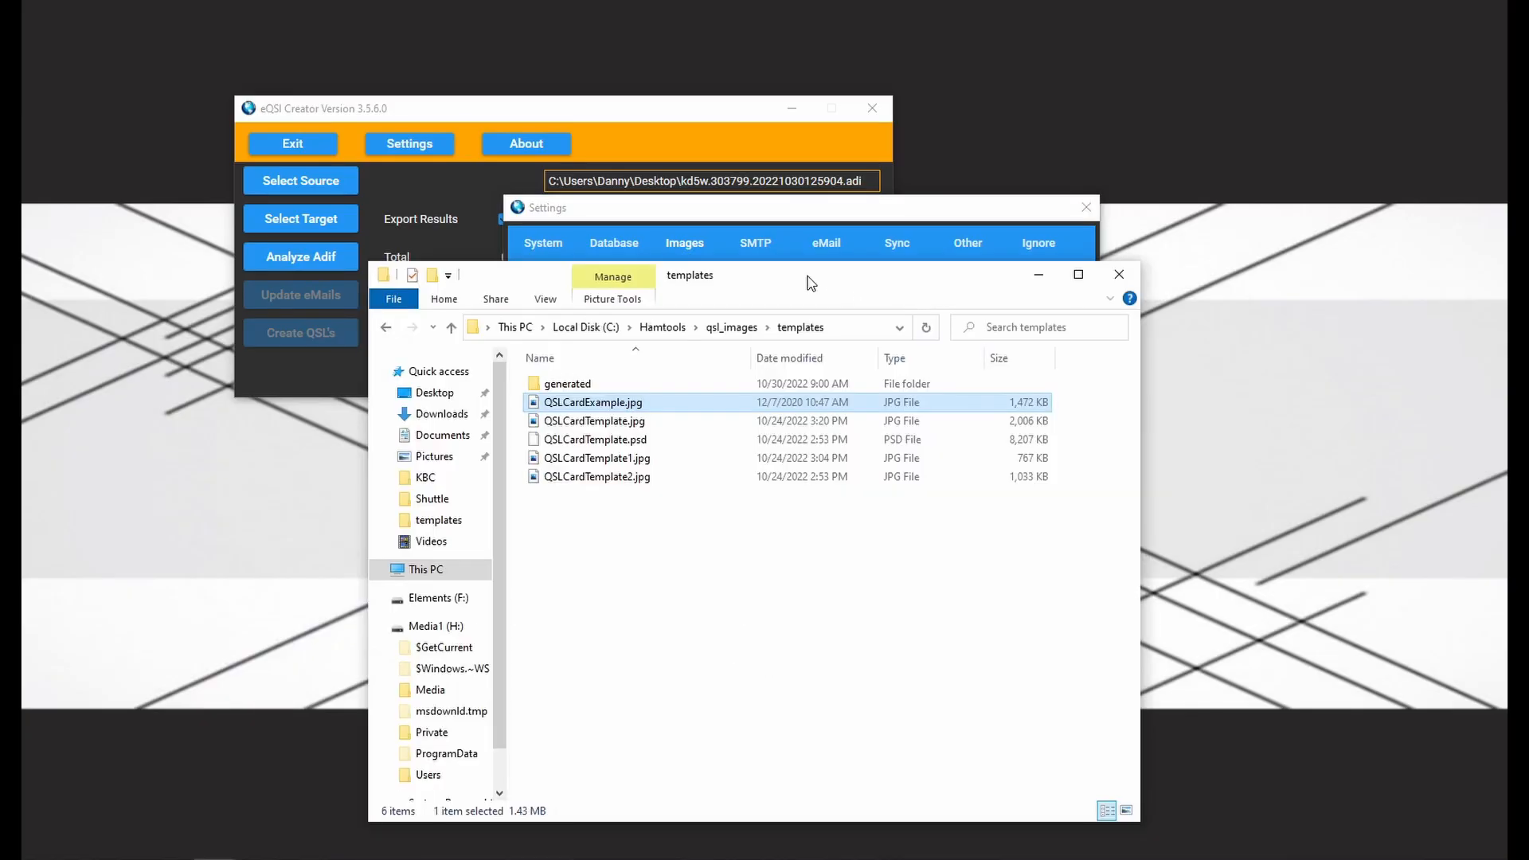
pyautogui.moveTo(809, 282); pyautogui.dragTo(820, 337)
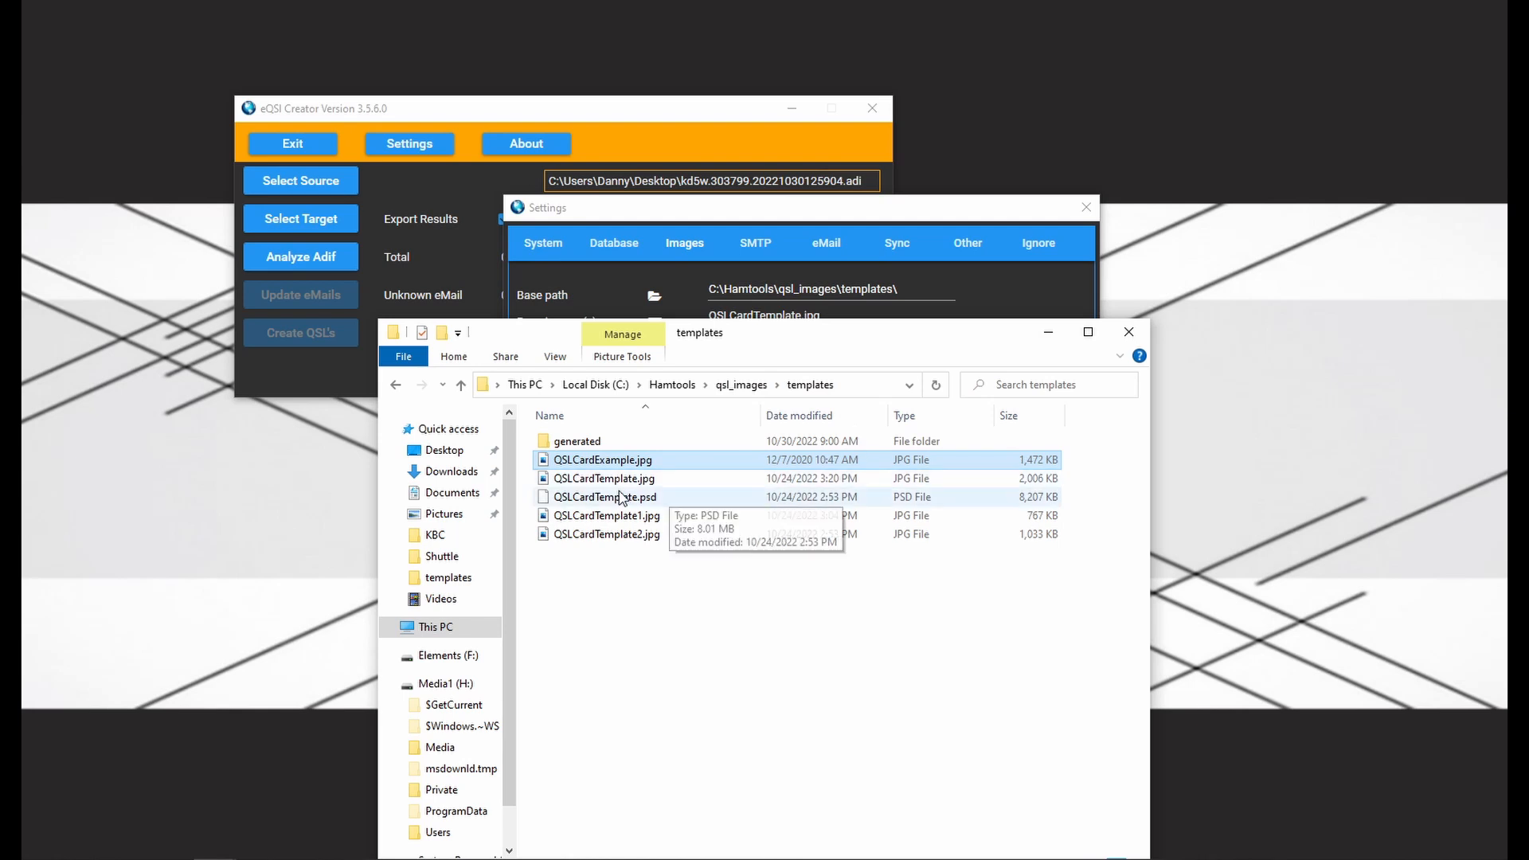
pyautogui.click(578, 481)
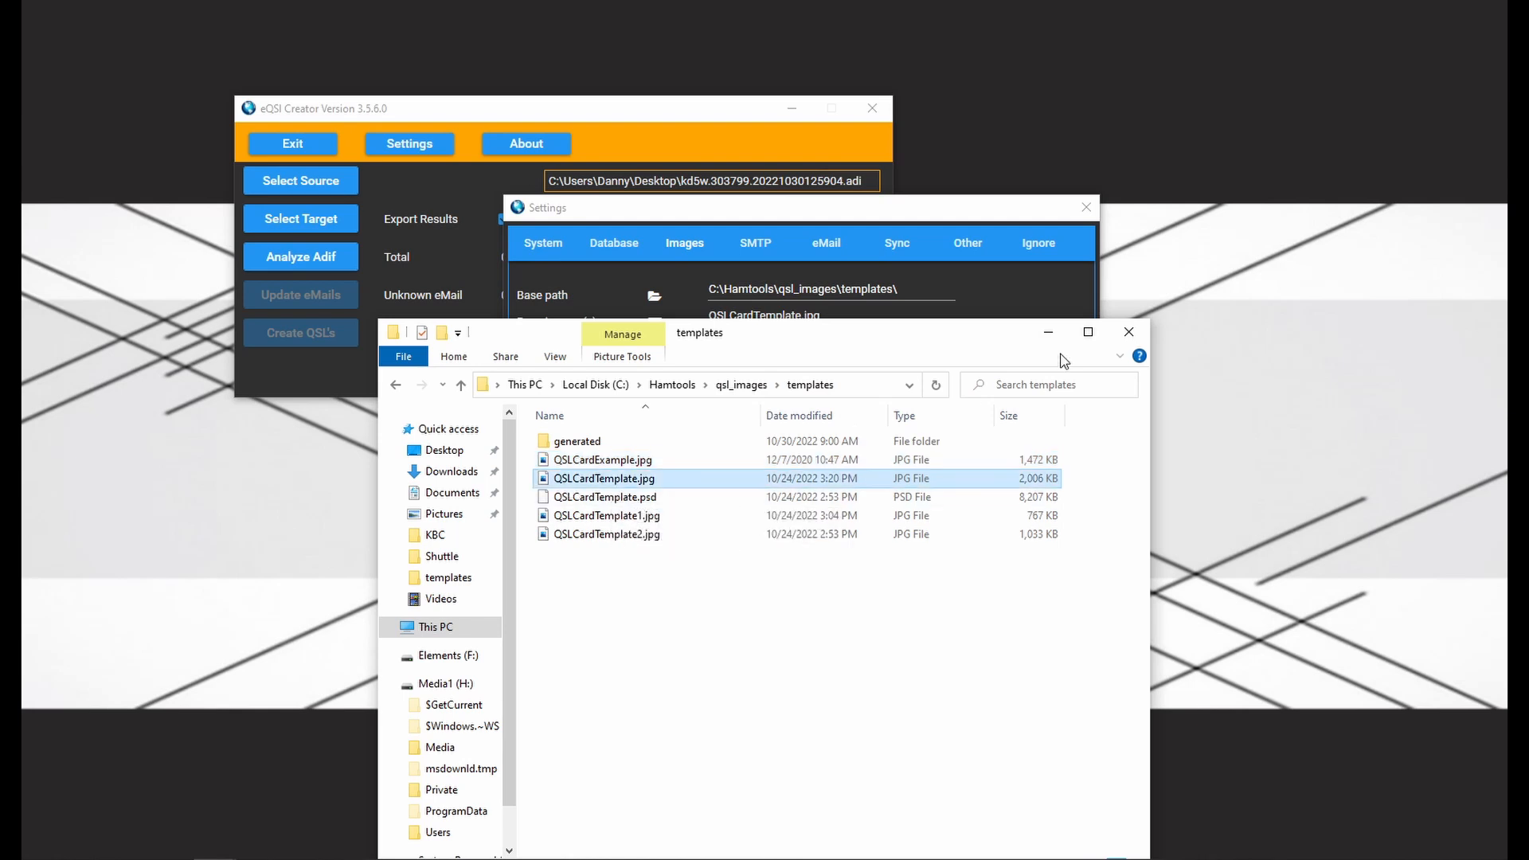
pyautogui.click(1129, 332)
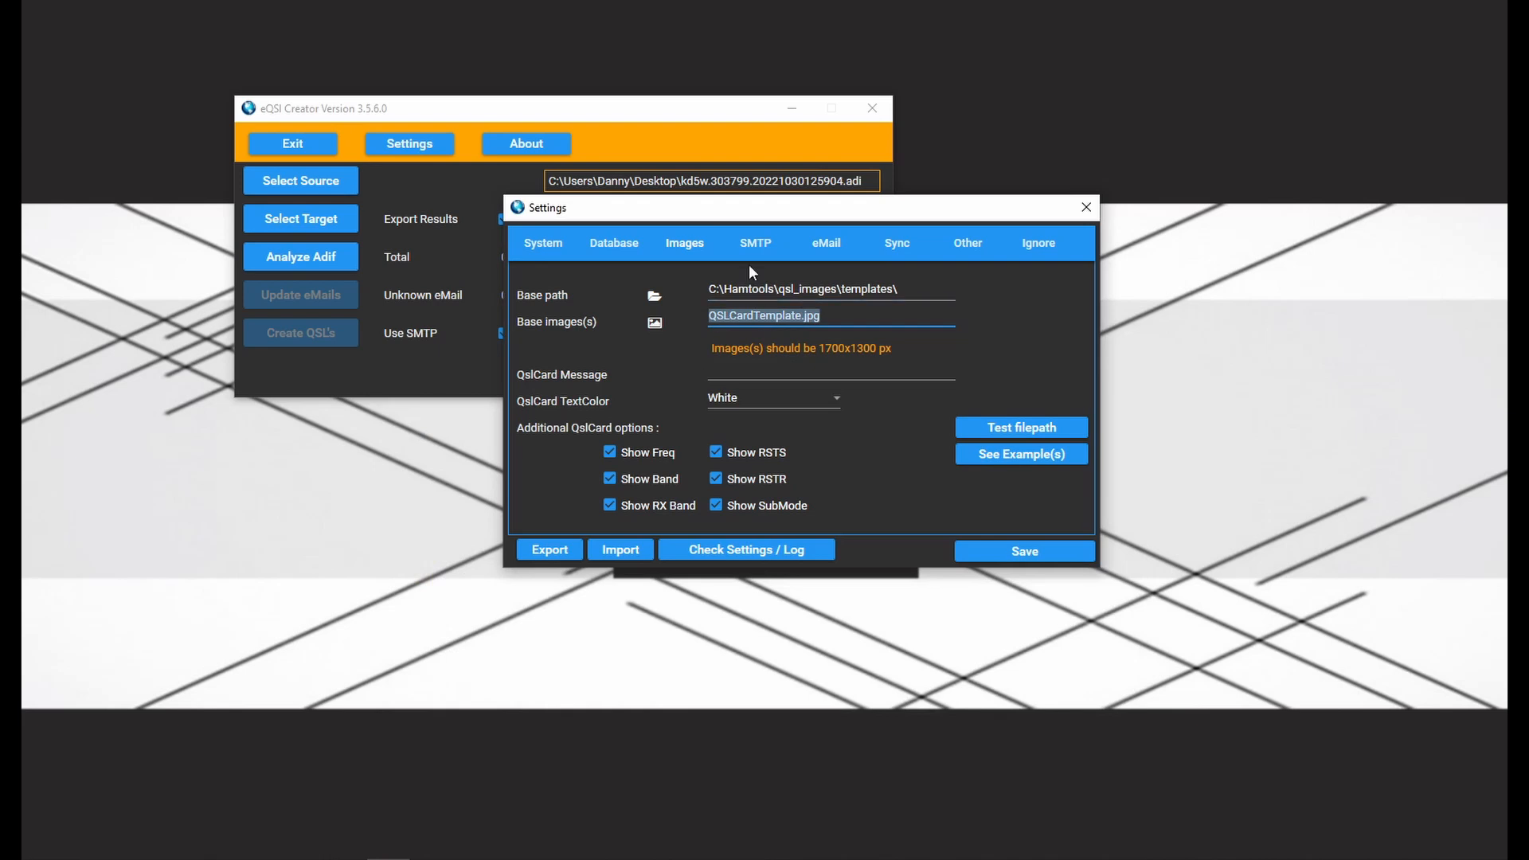
# Step: Review the SMTP server, port, username, mail system and throttle settings, and send a test email to the configured address
pyautogui.click(756, 243)
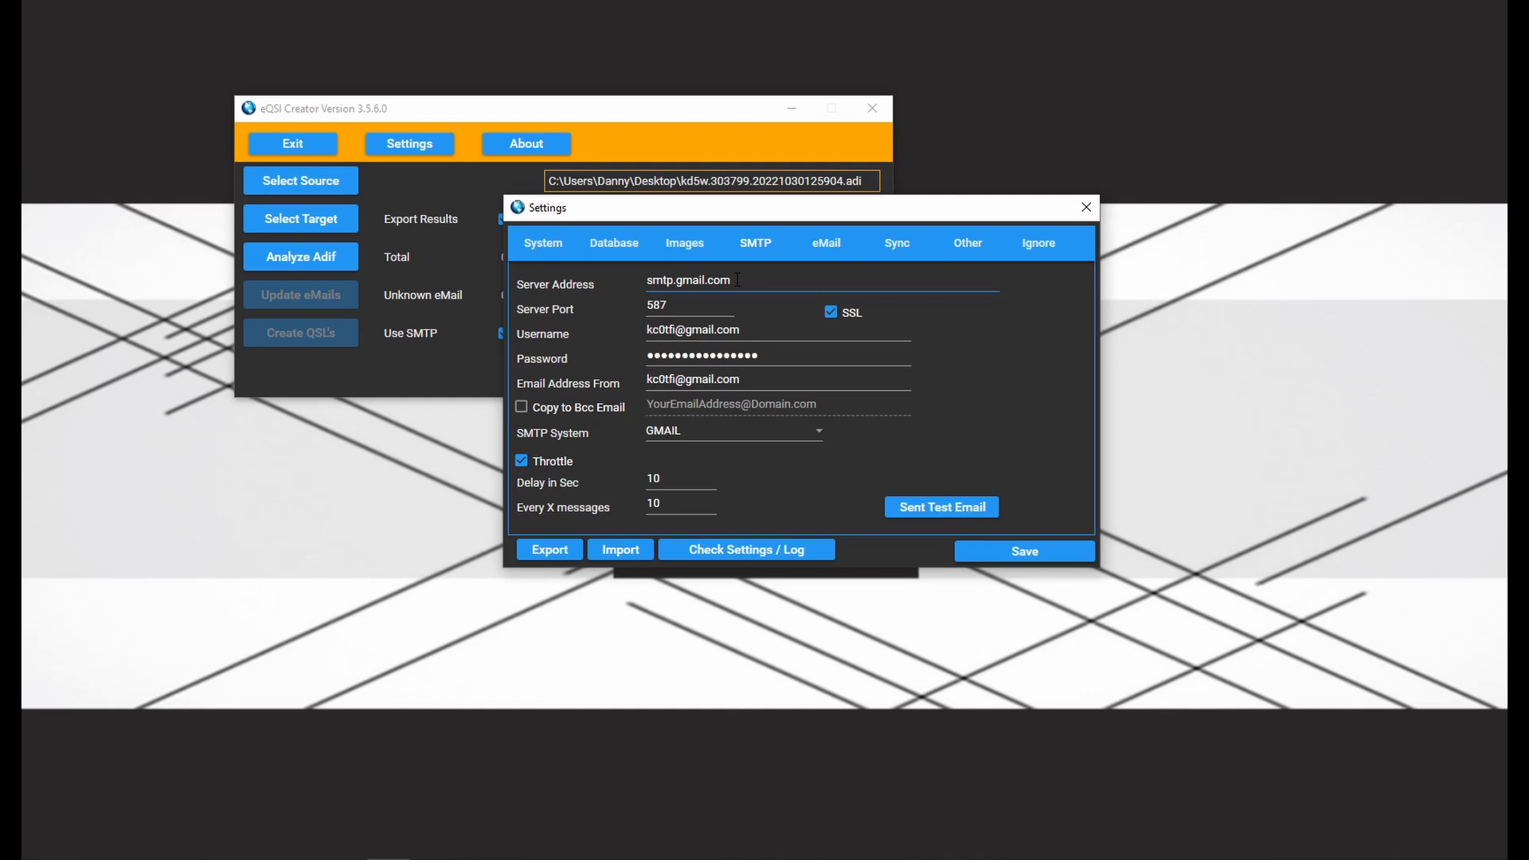
pyautogui.moveTo(737, 279); pyautogui.dragTo(686, 279)
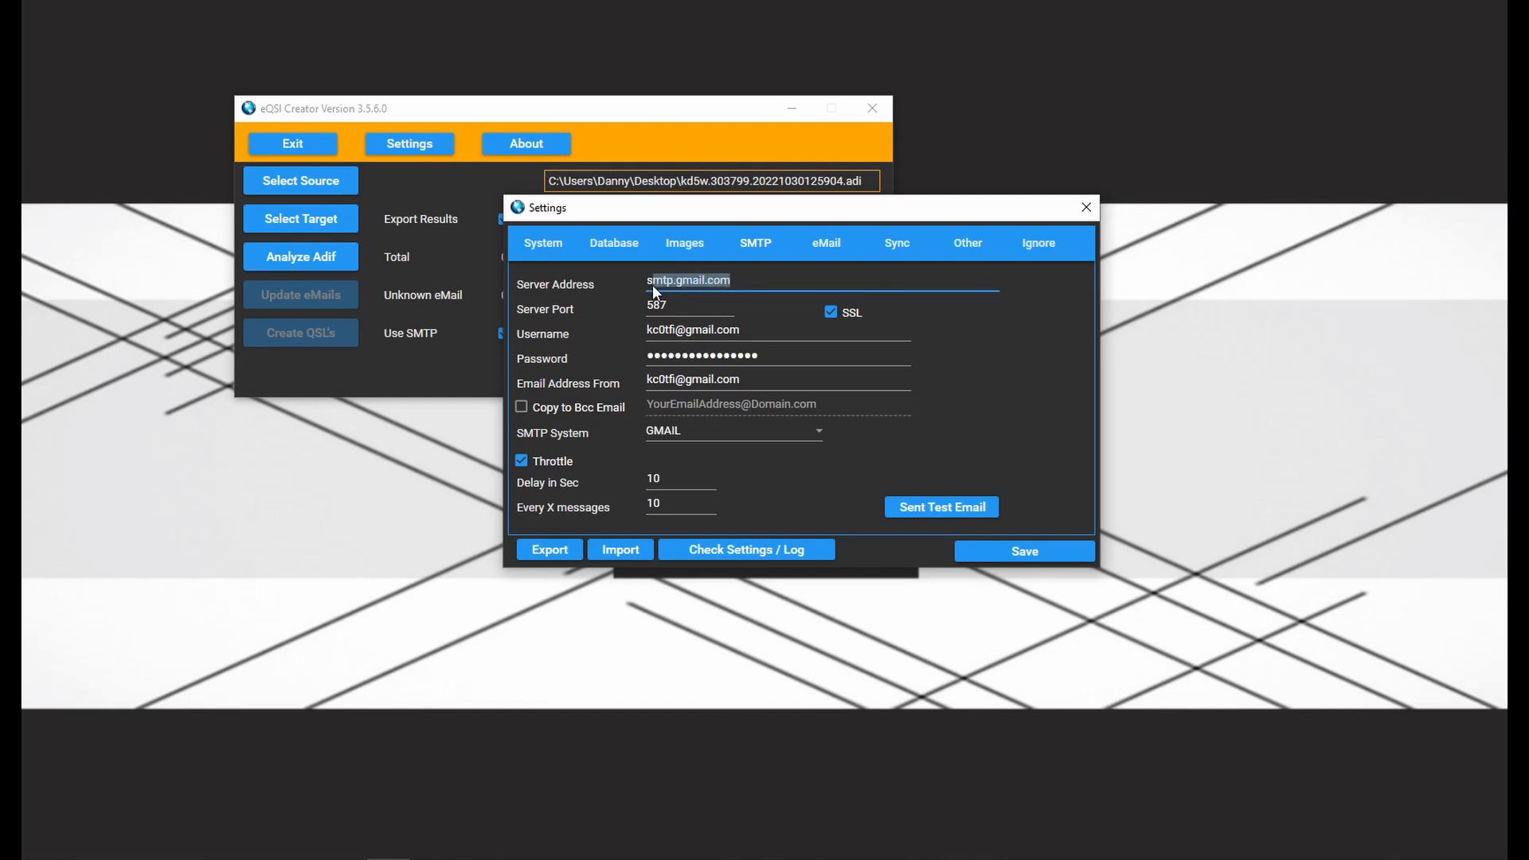
pyautogui.click(677, 306)
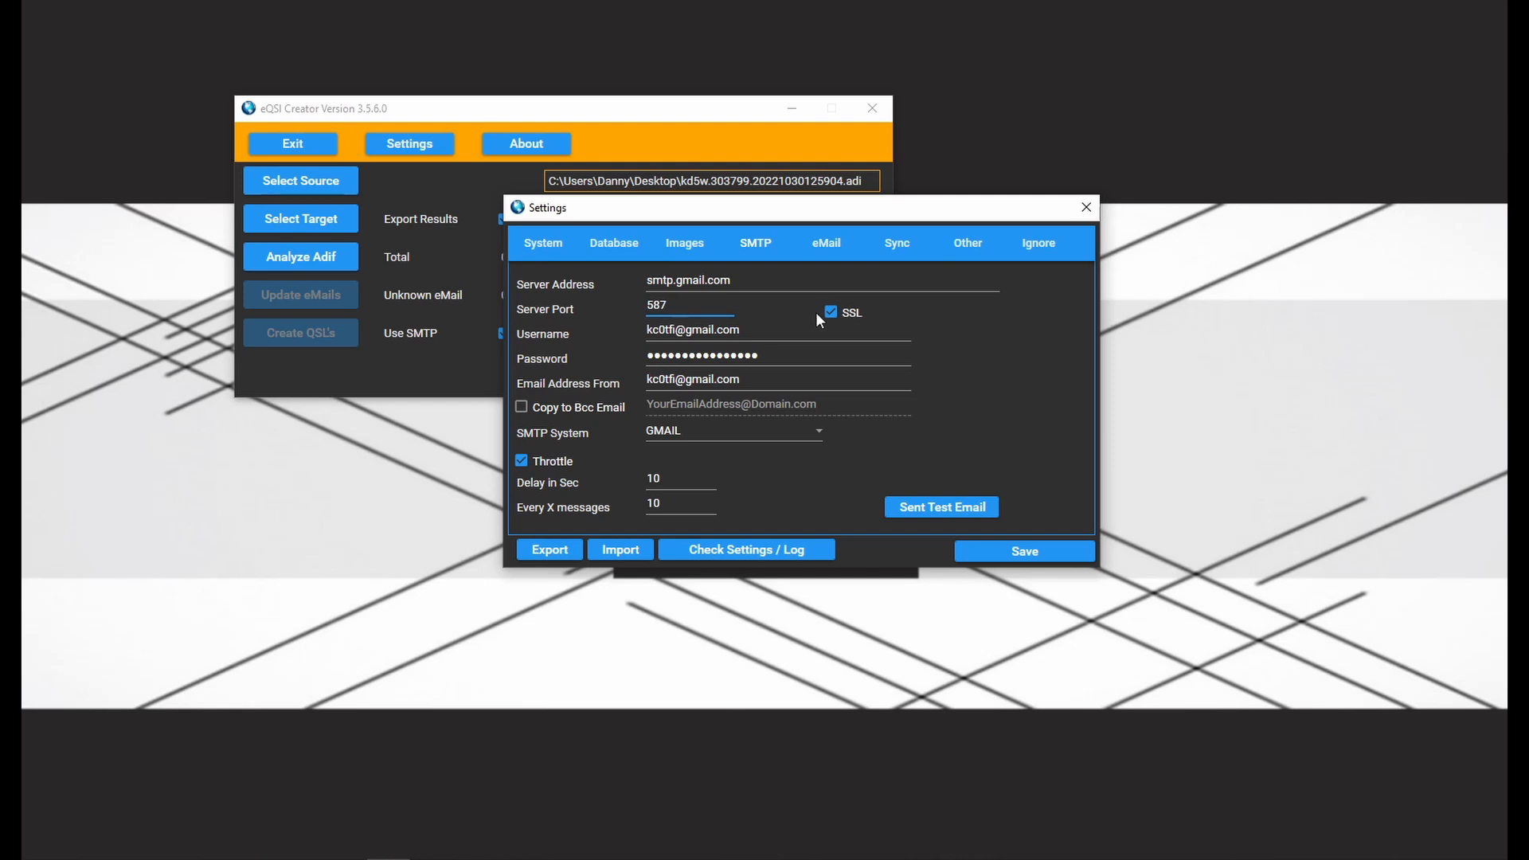
pyautogui.click(749, 330)
pyautogui.click(695, 437)
pyautogui.click(704, 488)
pyautogui.click(924, 514)
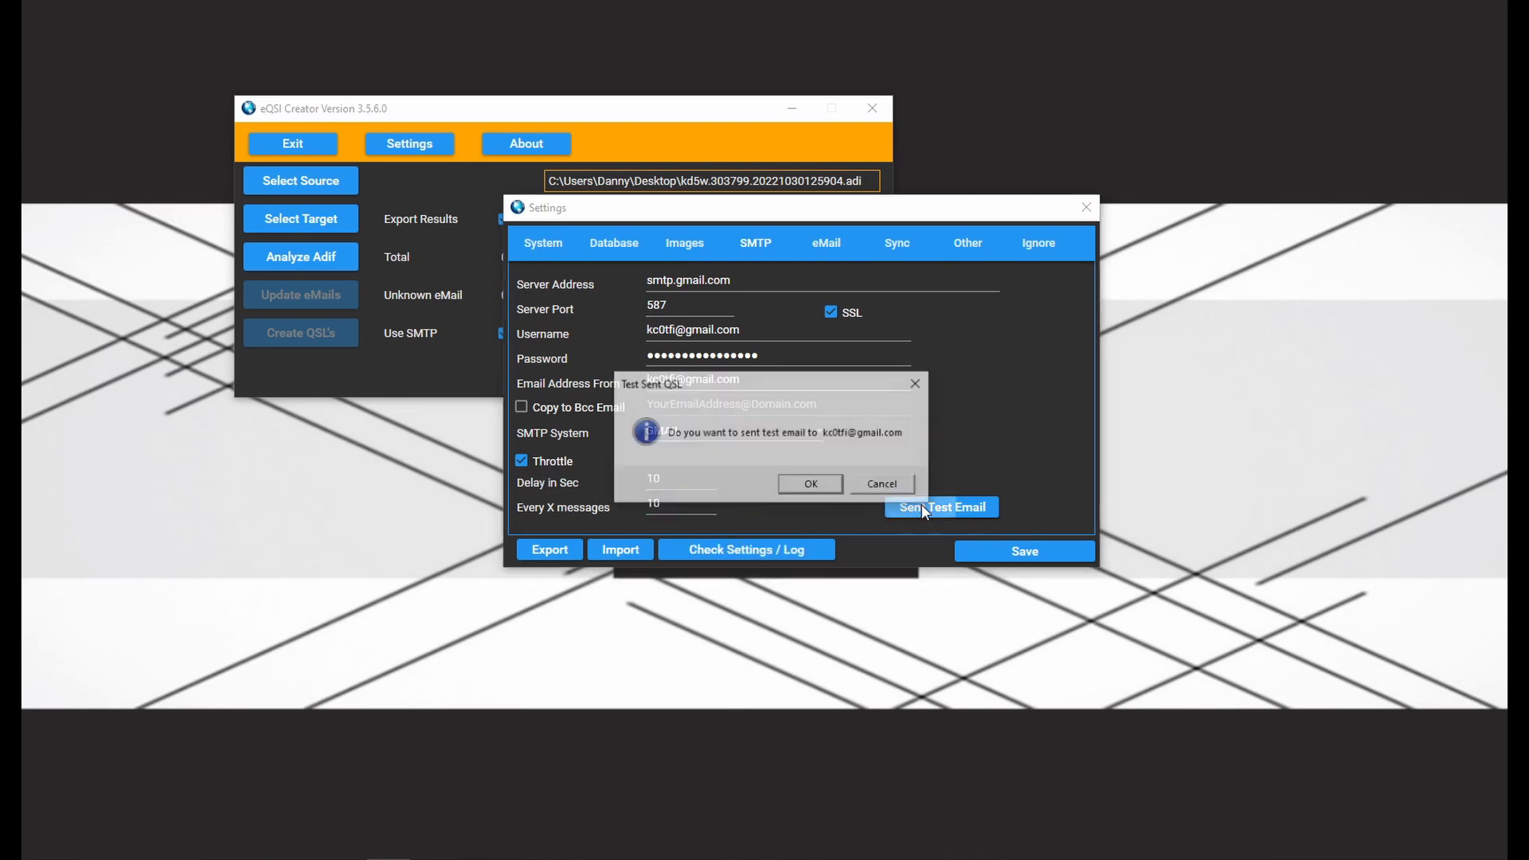
pyautogui.click(809, 487)
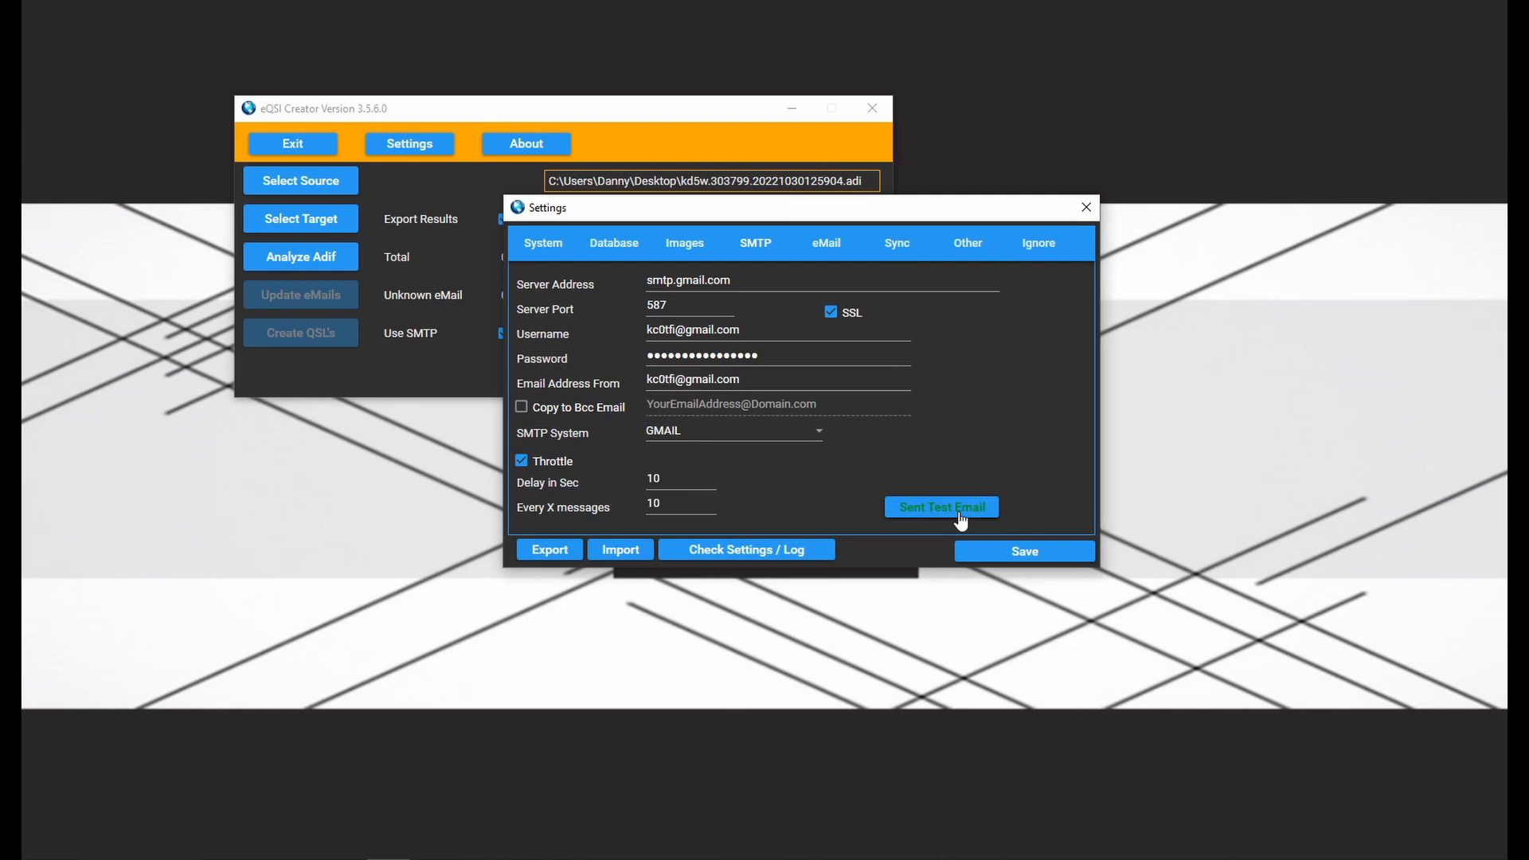
# Step: Examine the email subject and body templates, from the line breaks and contact placeholders to the closing credit and opt-out note
pyautogui.click(826, 244)
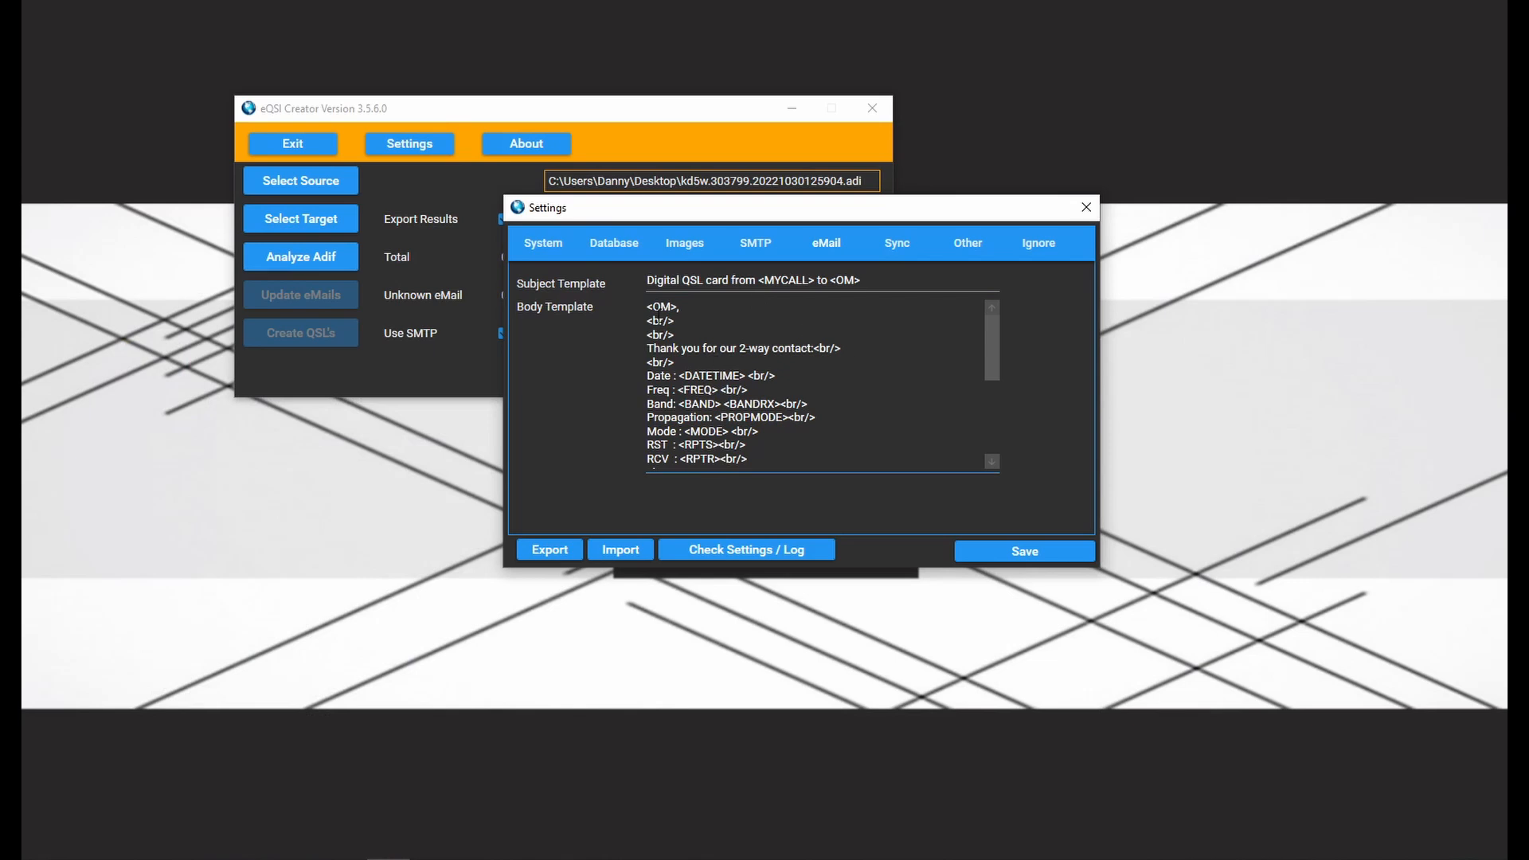
pyautogui.moveTo(648, 322); pyautogui.dragTo(666, 322)
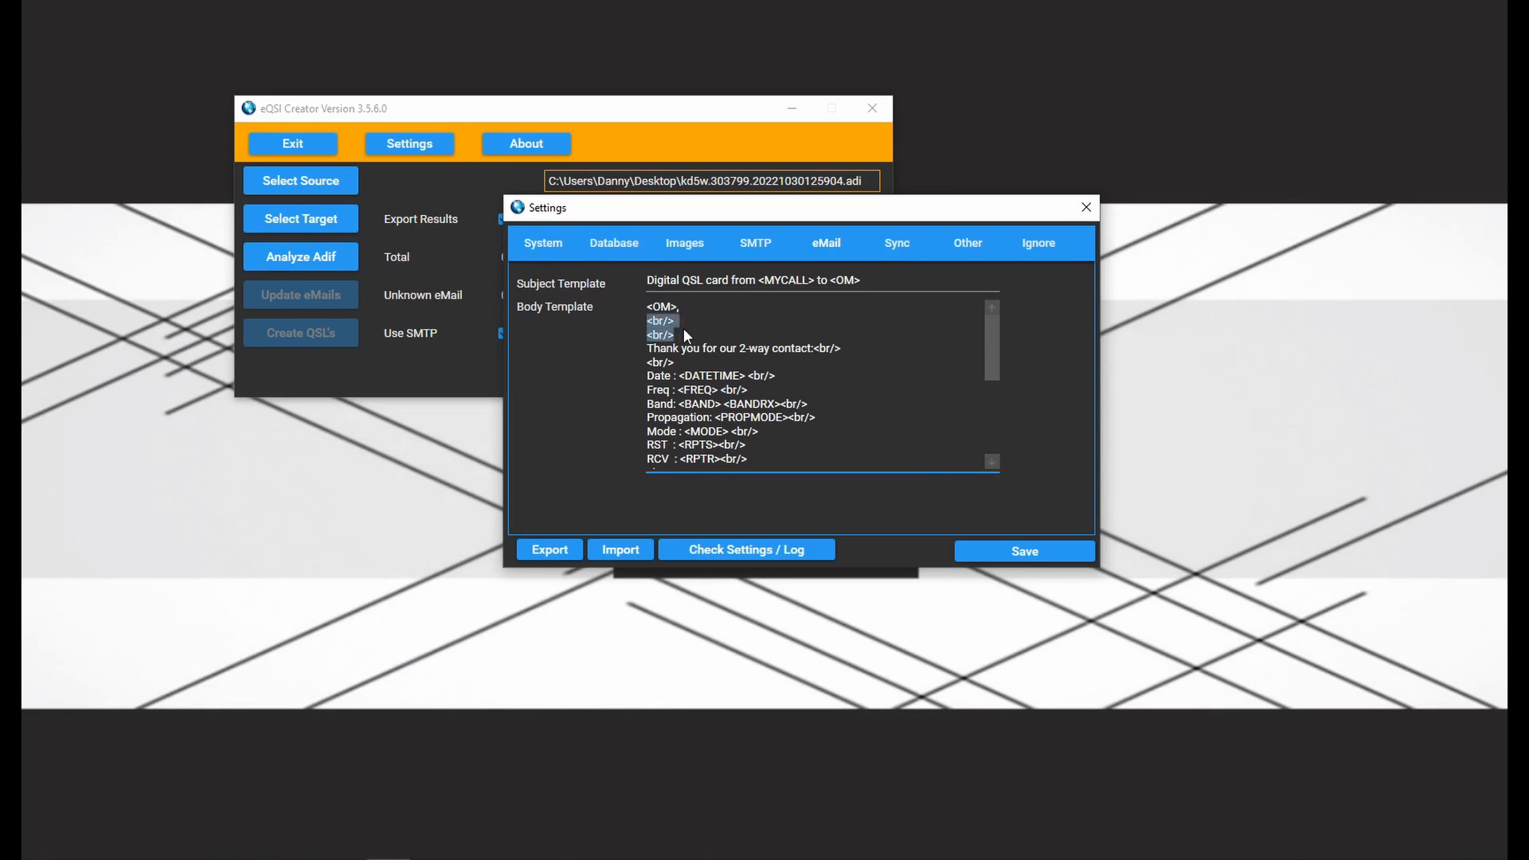
pyautogui.click(755, 374)
pyautogui.moveTo(749, 375); pyautogui.dragTo(694, 380)
pyautogui.click(834, 382)
pyautogui.scroll(-8, 825, 379)
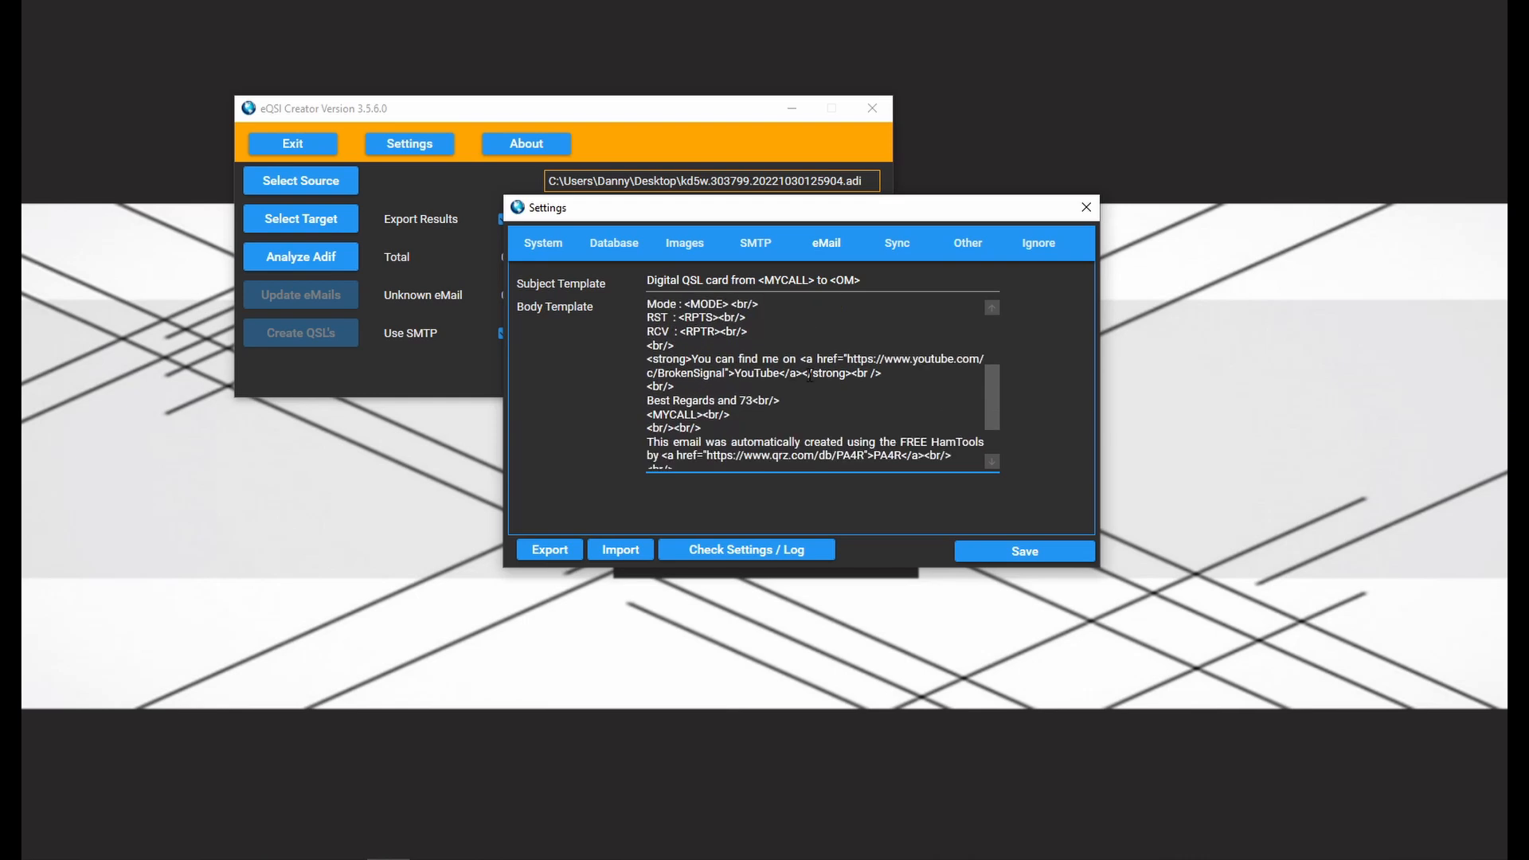
pyautogui.scroll(-1, 809, 375)
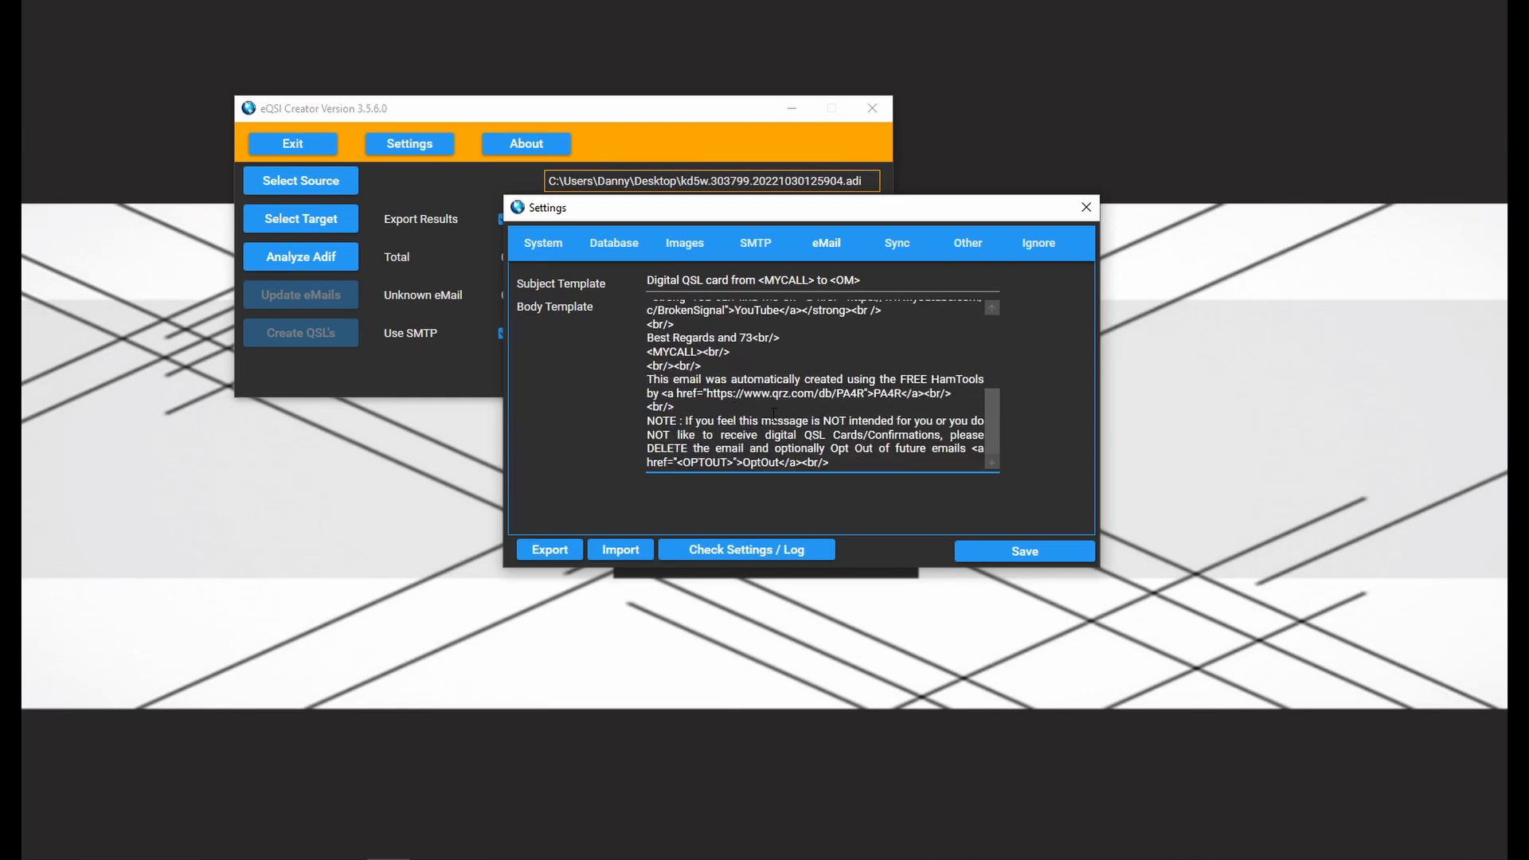
pyautogui.moveTo(842, 468); pyautogui.dragTo(645, 368)
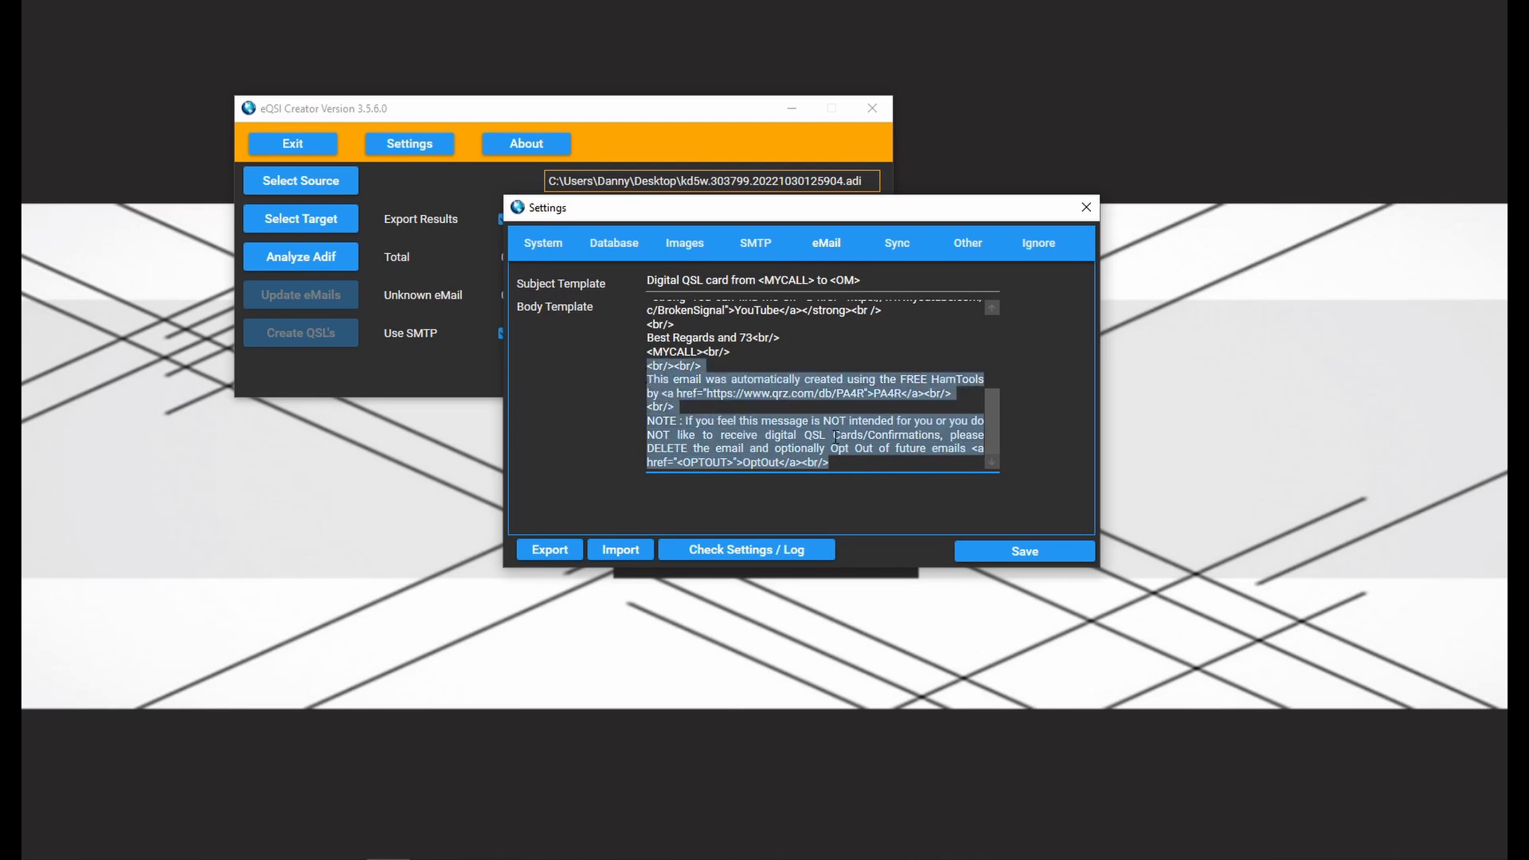
pyautogui.click(891, 351)
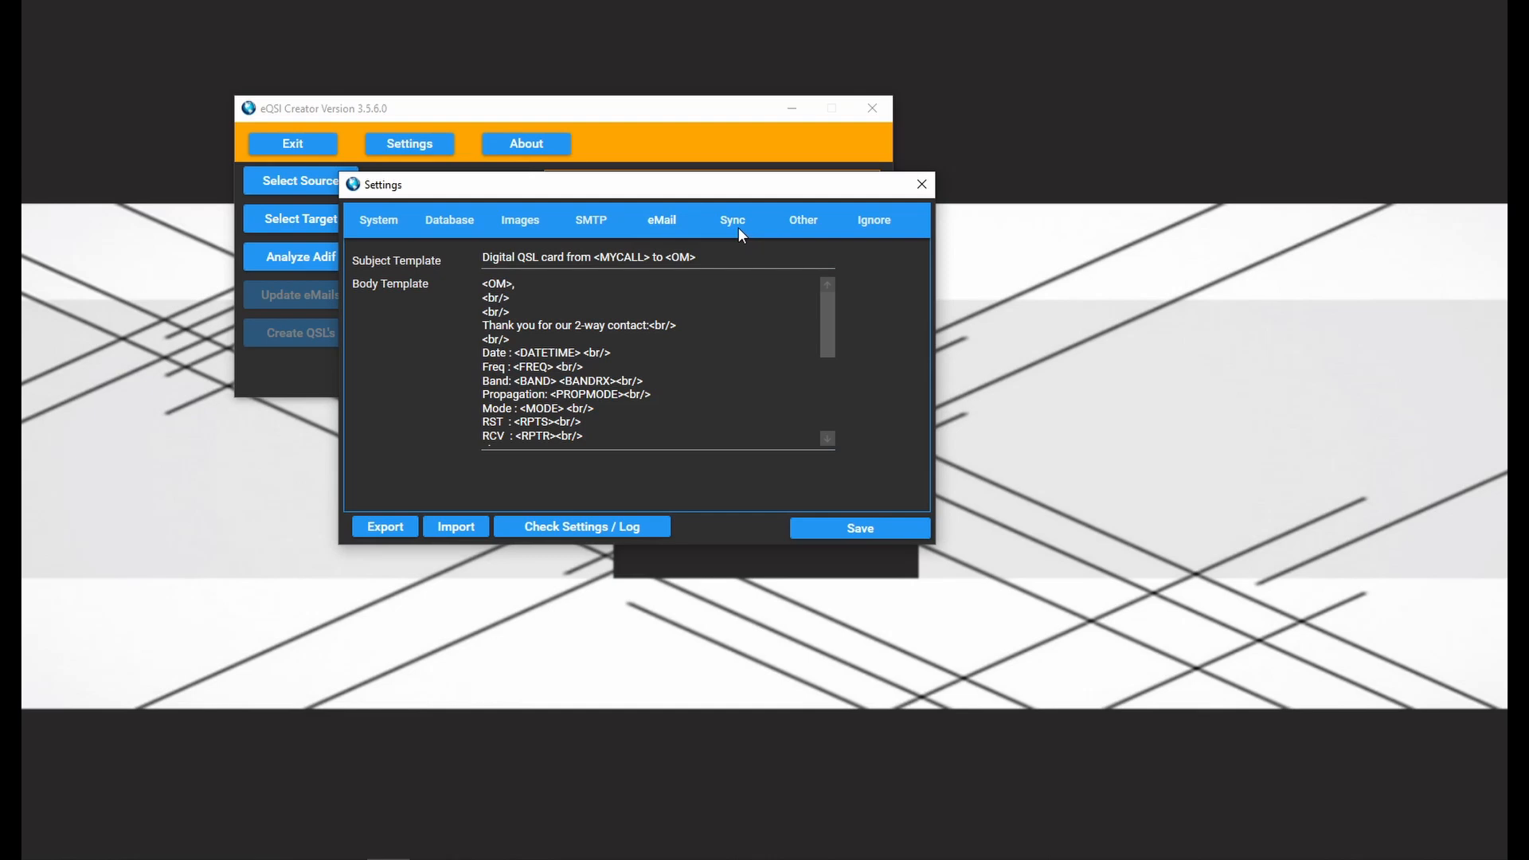
# Step: Test the QRZ paid subscription connection with the stored callsign login and save the settings
pyautogui.click(733, 222)
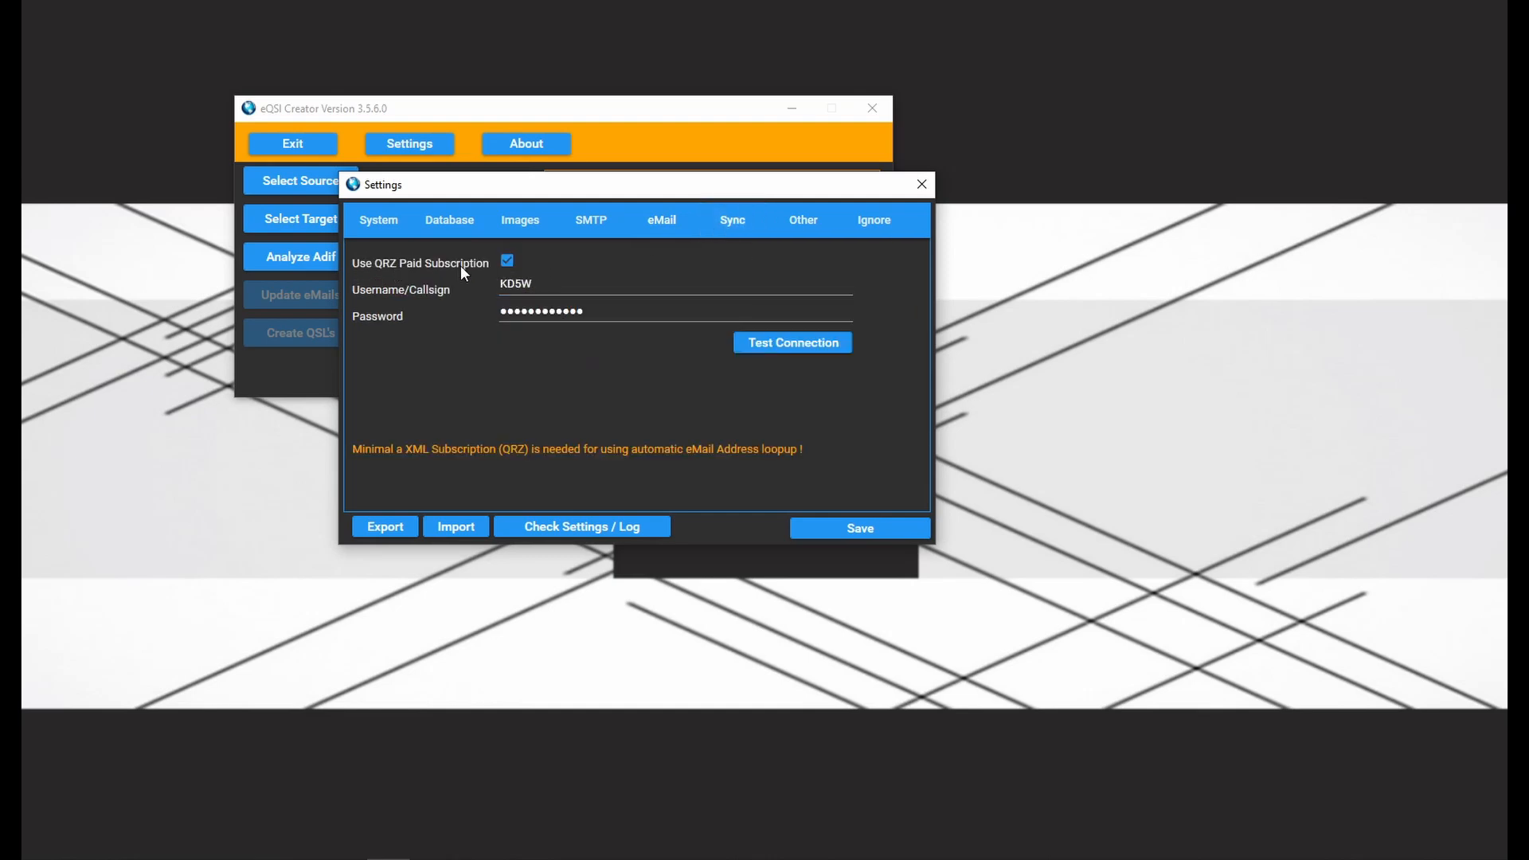
pyautogui.click(592, 279)
pyautogui.moveTo(557, 285); pyautogui.dragTo(510, 286)
pyautogui.click(801, 351)
pyautogui.click(859, 529)
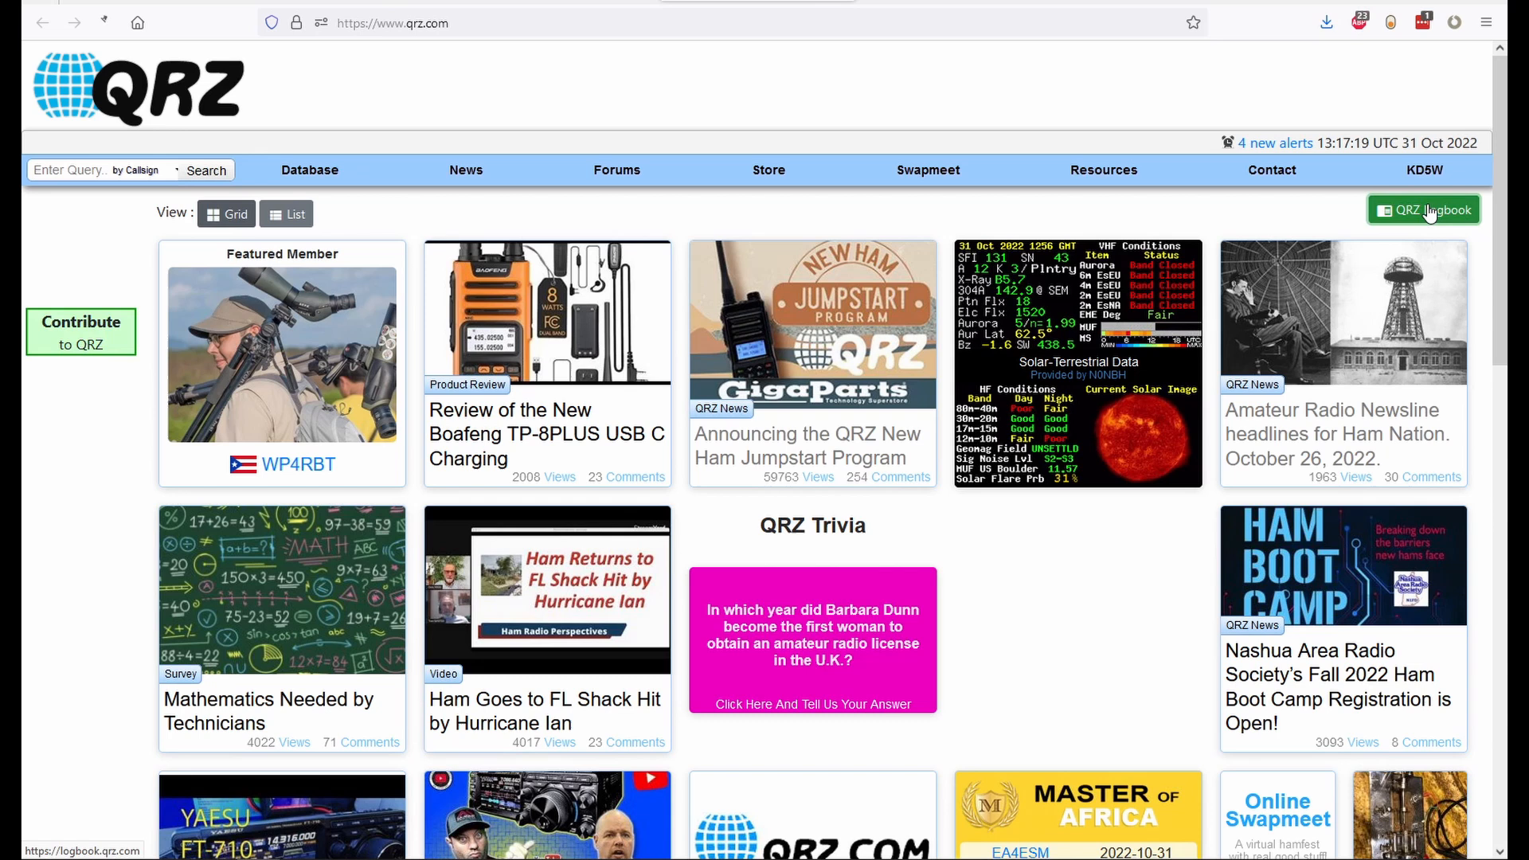
# Step: Switch to QRZ.com in the browser, open the logbook and view its ADI import and export options
pyautogui.click(1430, 211)
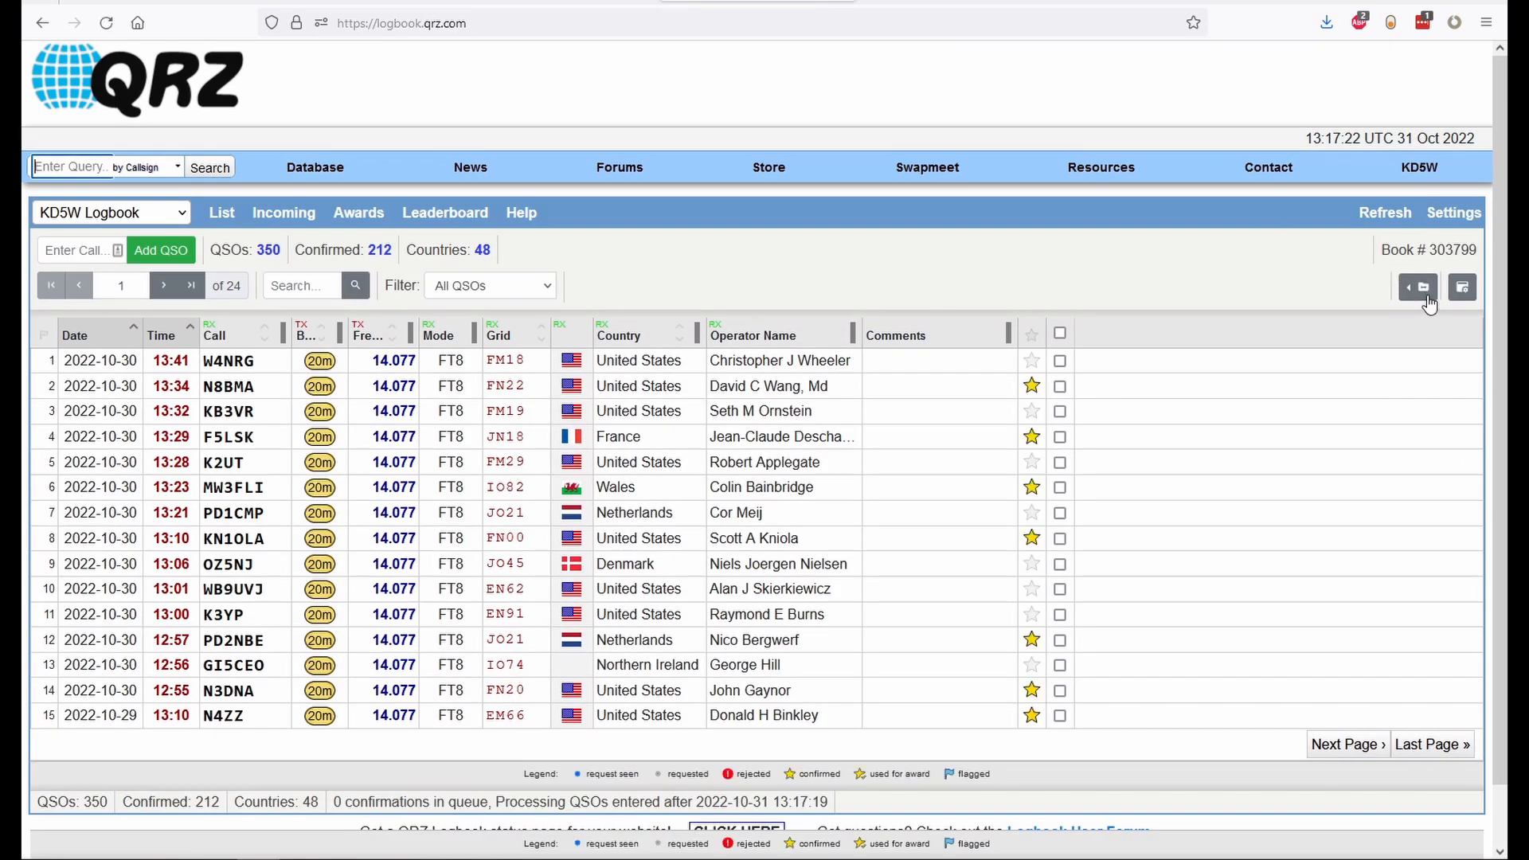
pyautogui.click(1421, 289)
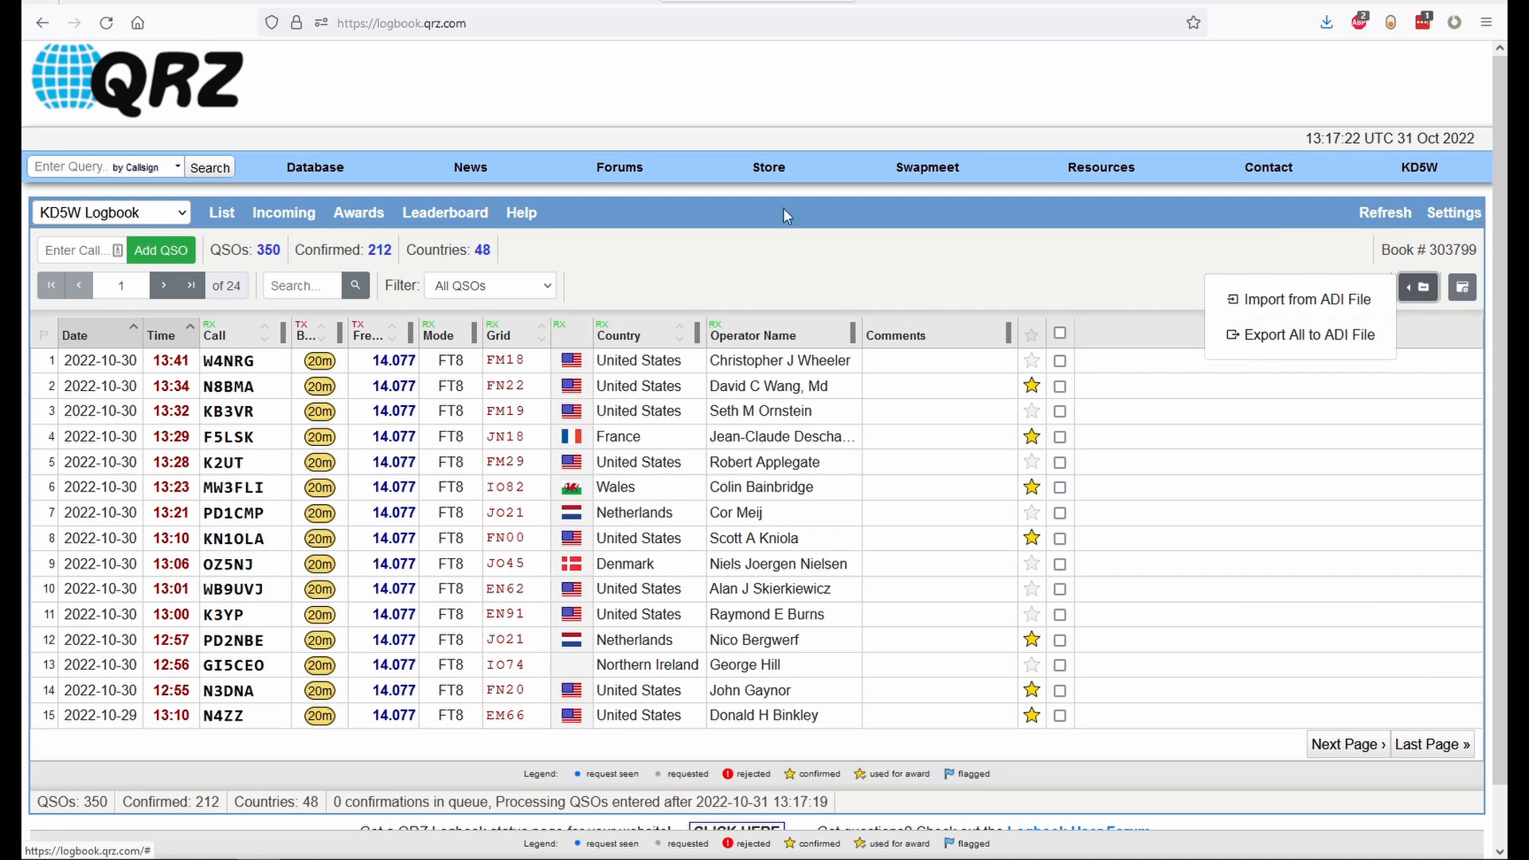
pyautogui.click(702, 241)
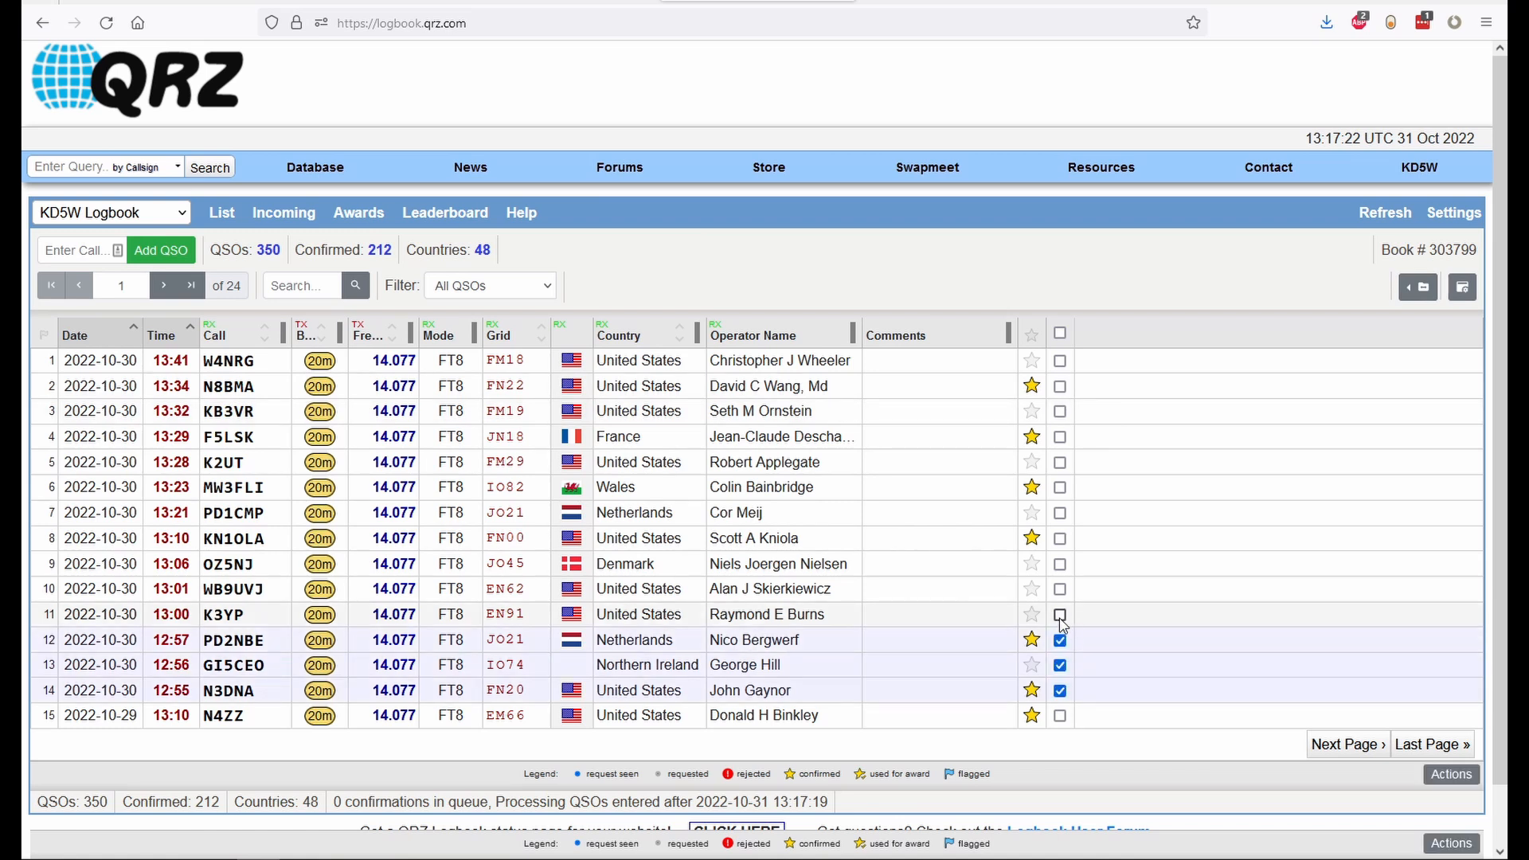
# Step: Select the remaining 2022-10-30 contacts in the logbook, leaving the 2022-10-29 contact unselected
pyautogui.click(1059, 615)
pyautogui.click(1059, 589)
pyautogui.click(1060, 564)
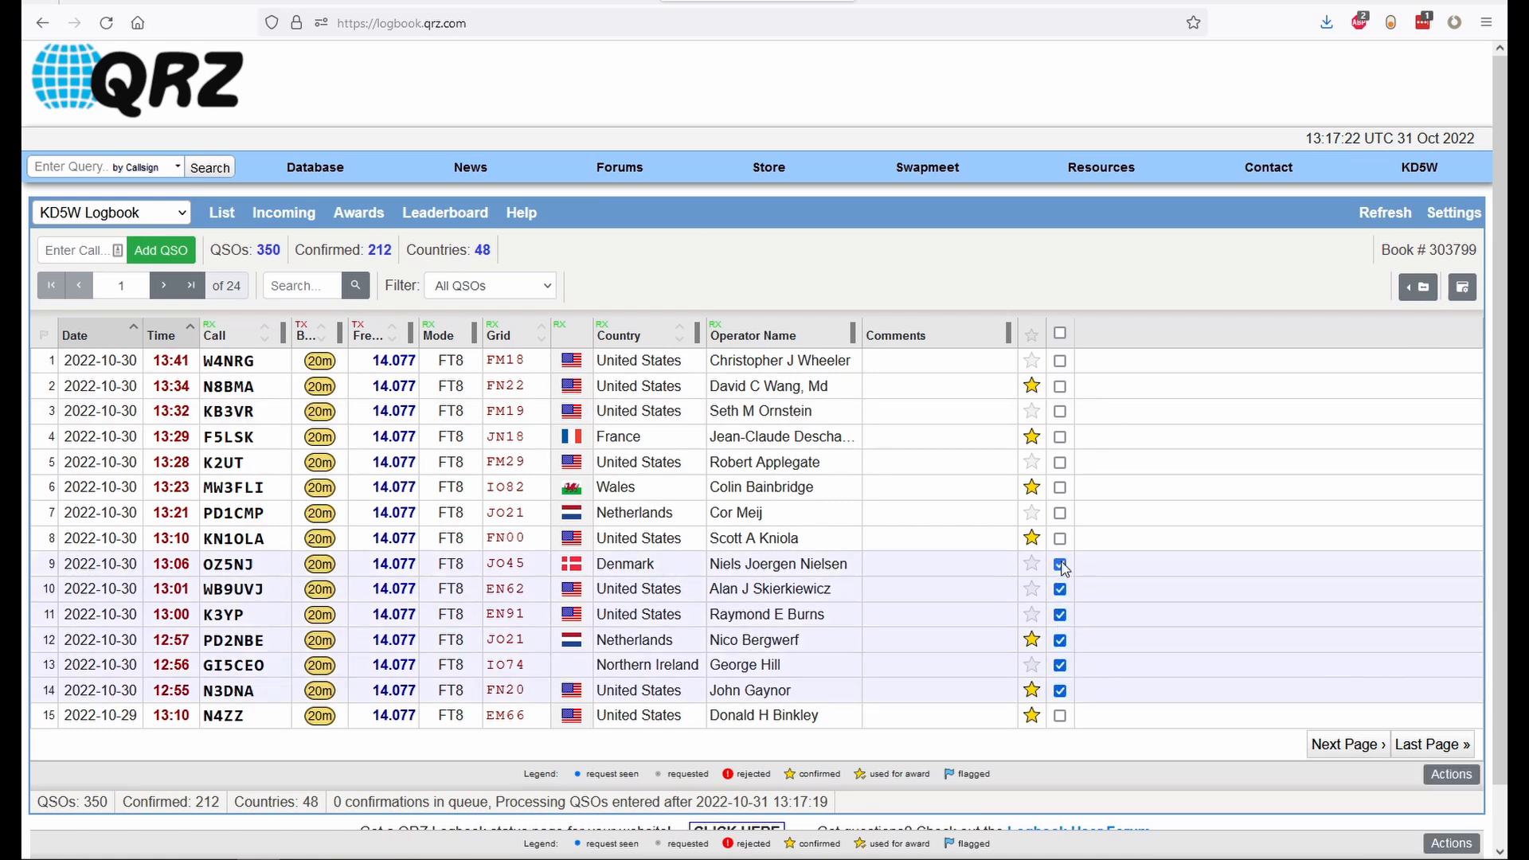
pyautogui.click(1060, 538)
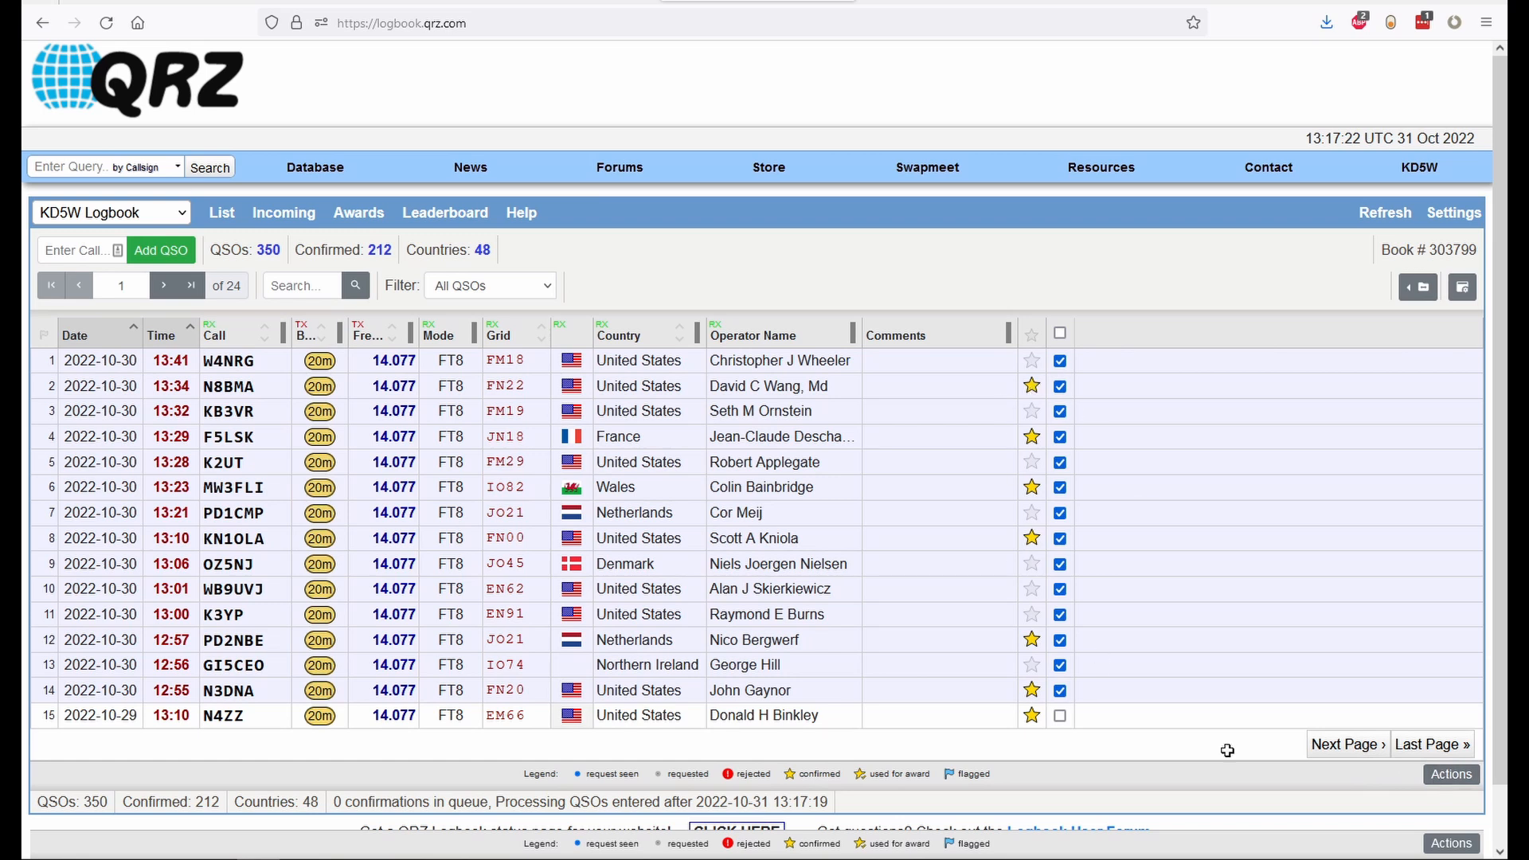
# Step: Export the selected logbook records and download the ADIF file through the link in QRZ's notification email in Gmail
pyautogui.click(1451, 775)
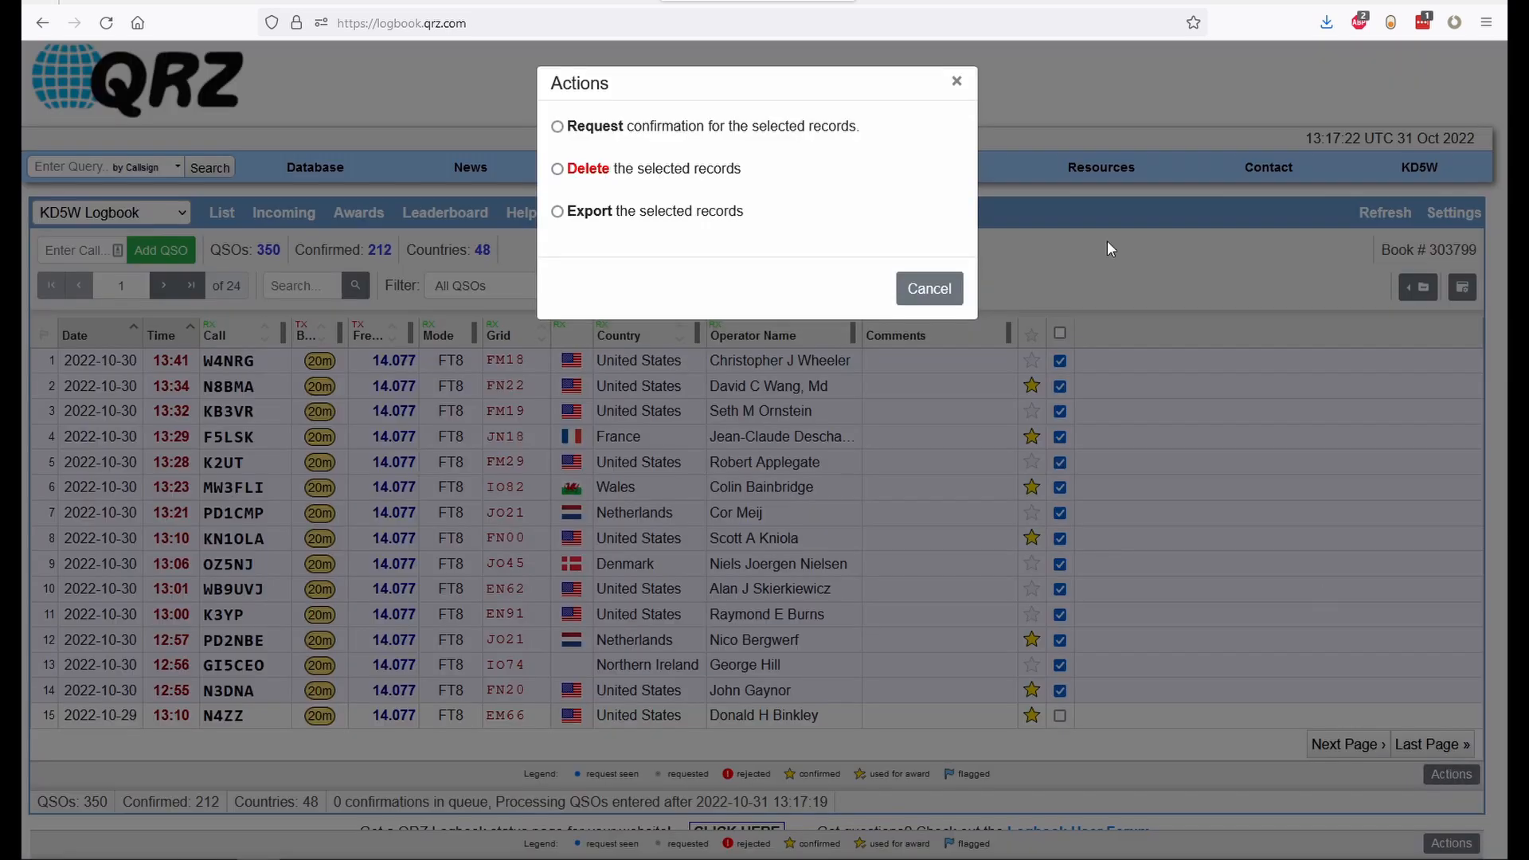
pyautogui.click(572, 211)
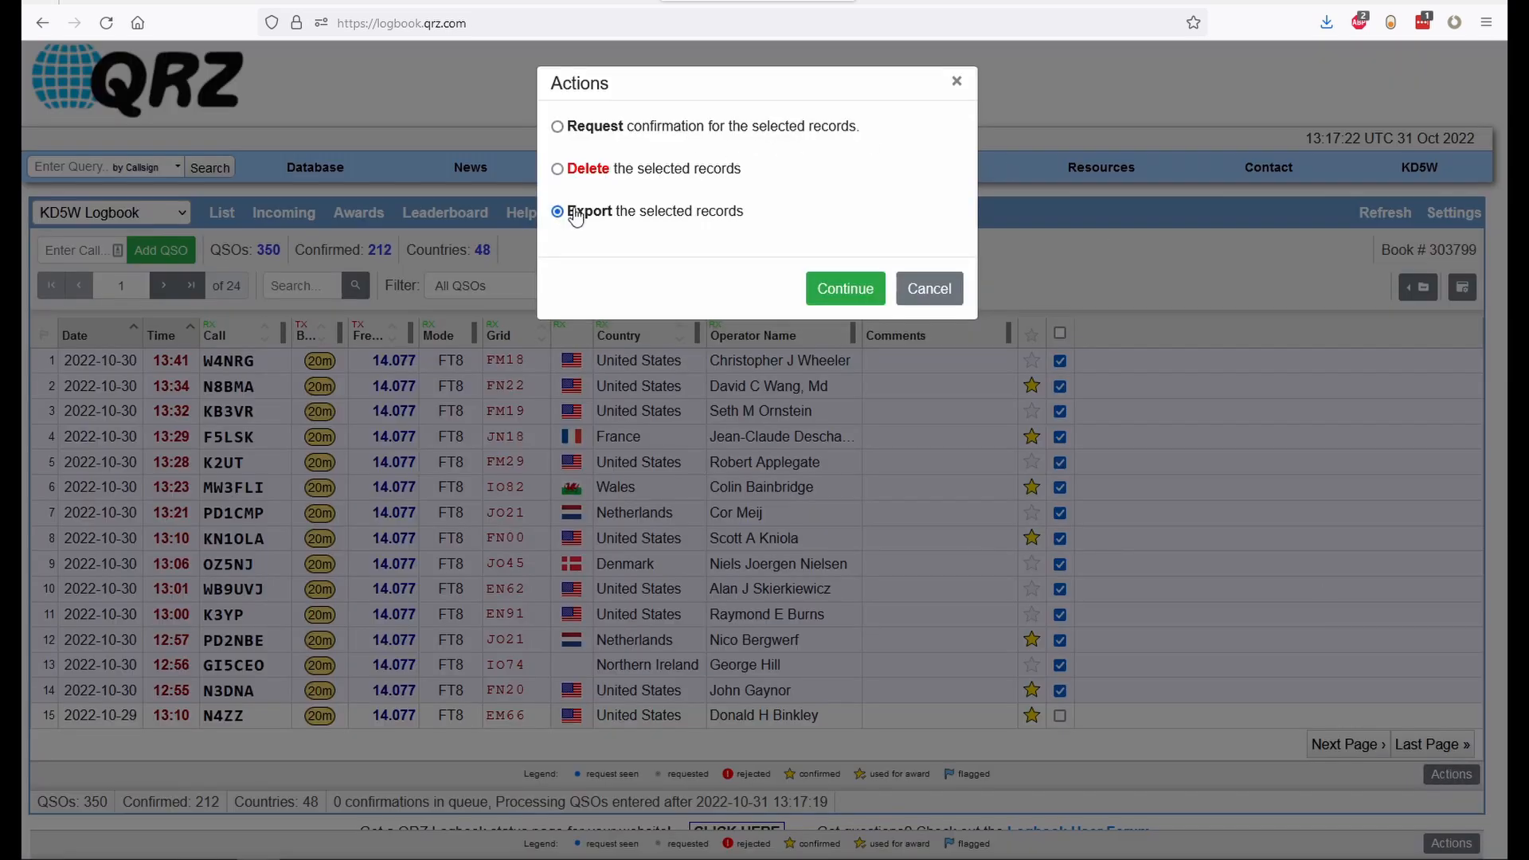
pyautogui.click(849, 292)
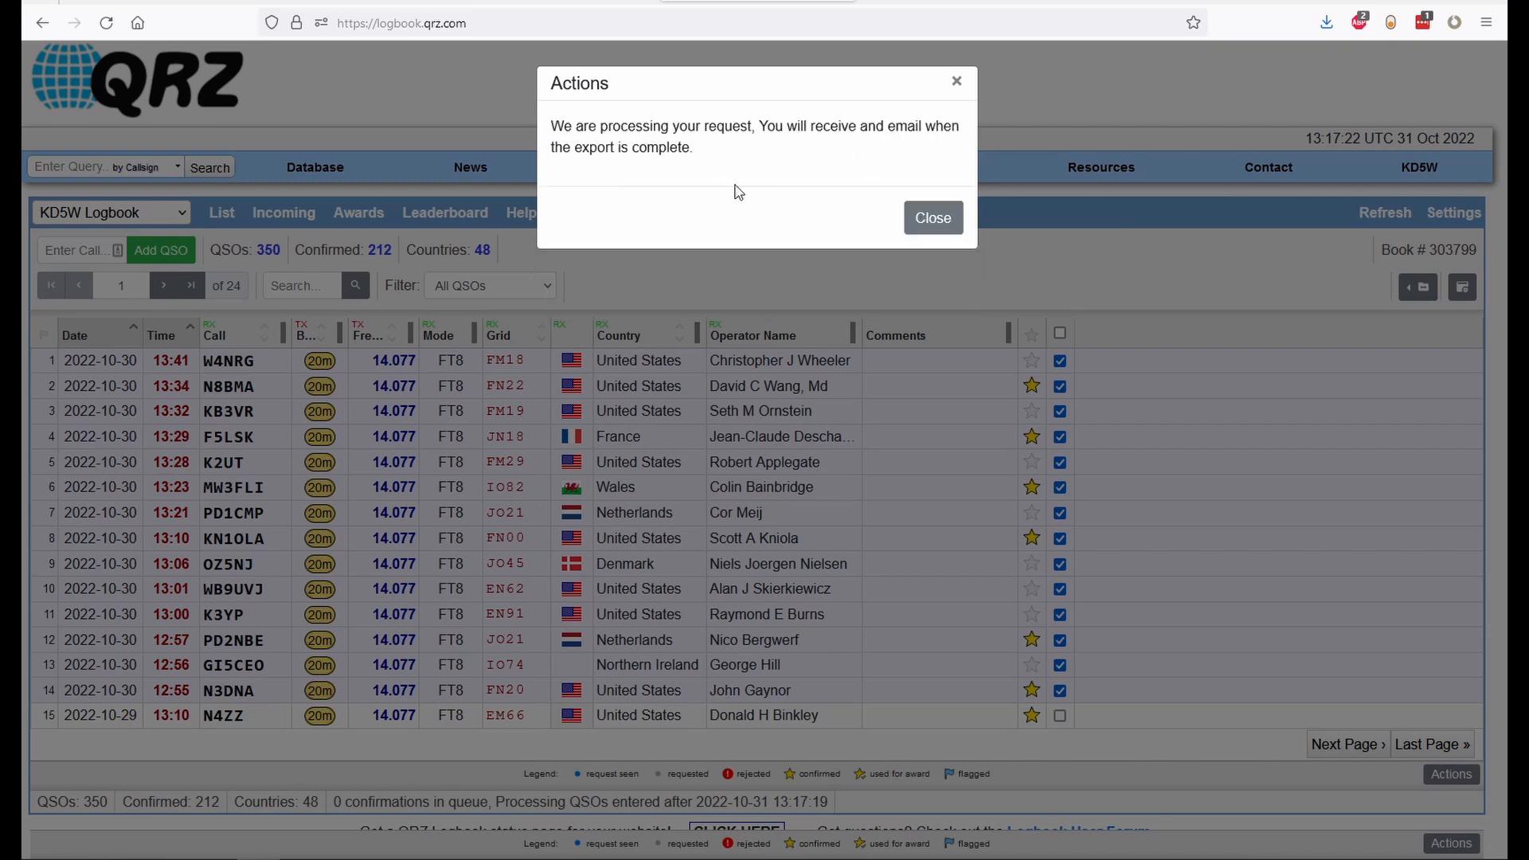
pyautogui.click(940, 221)
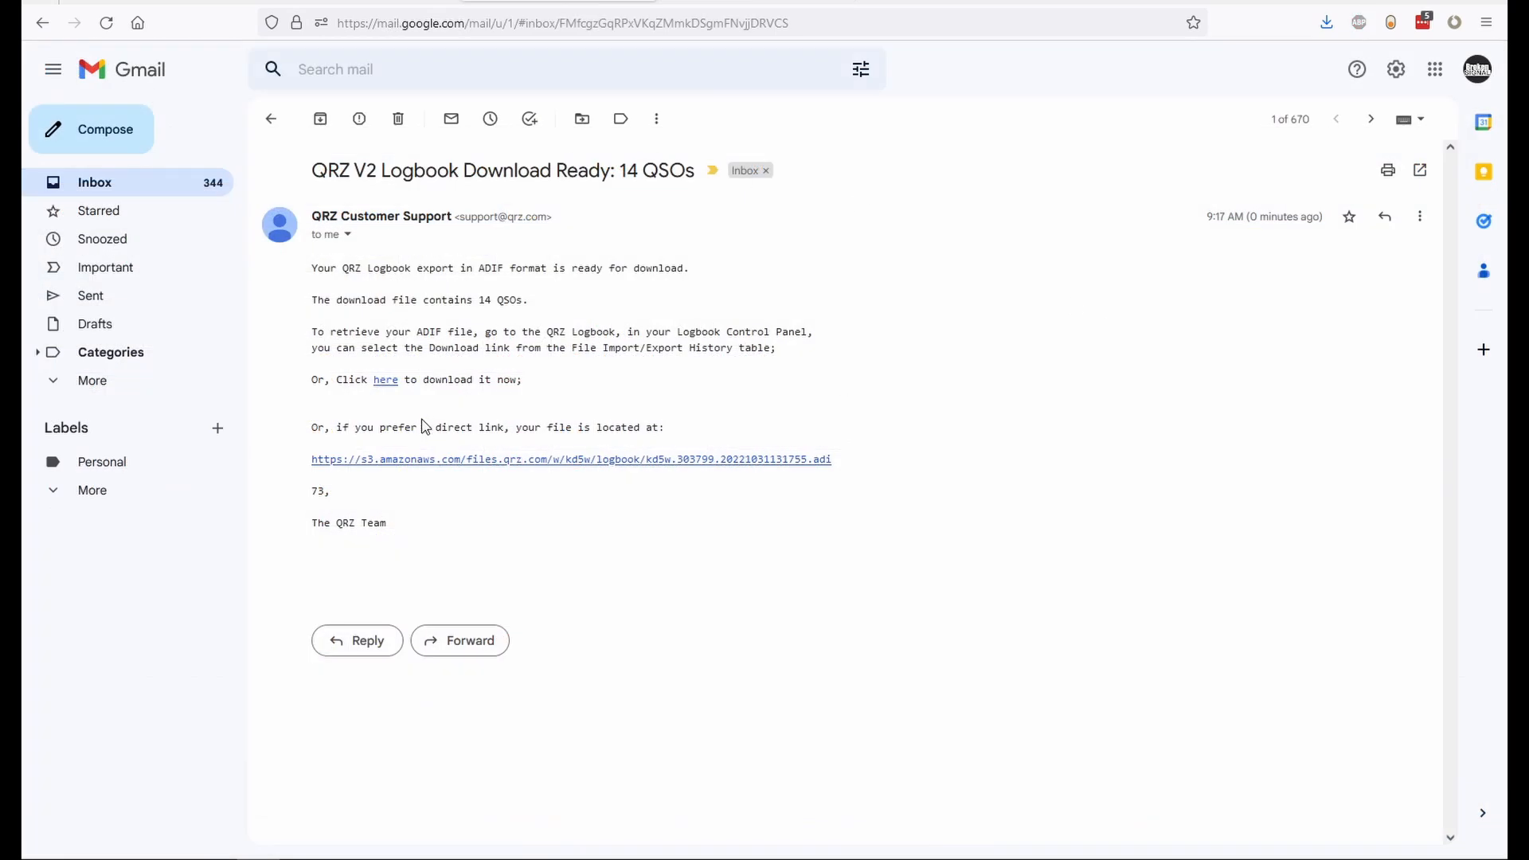
pyautogui.click(387, 386)
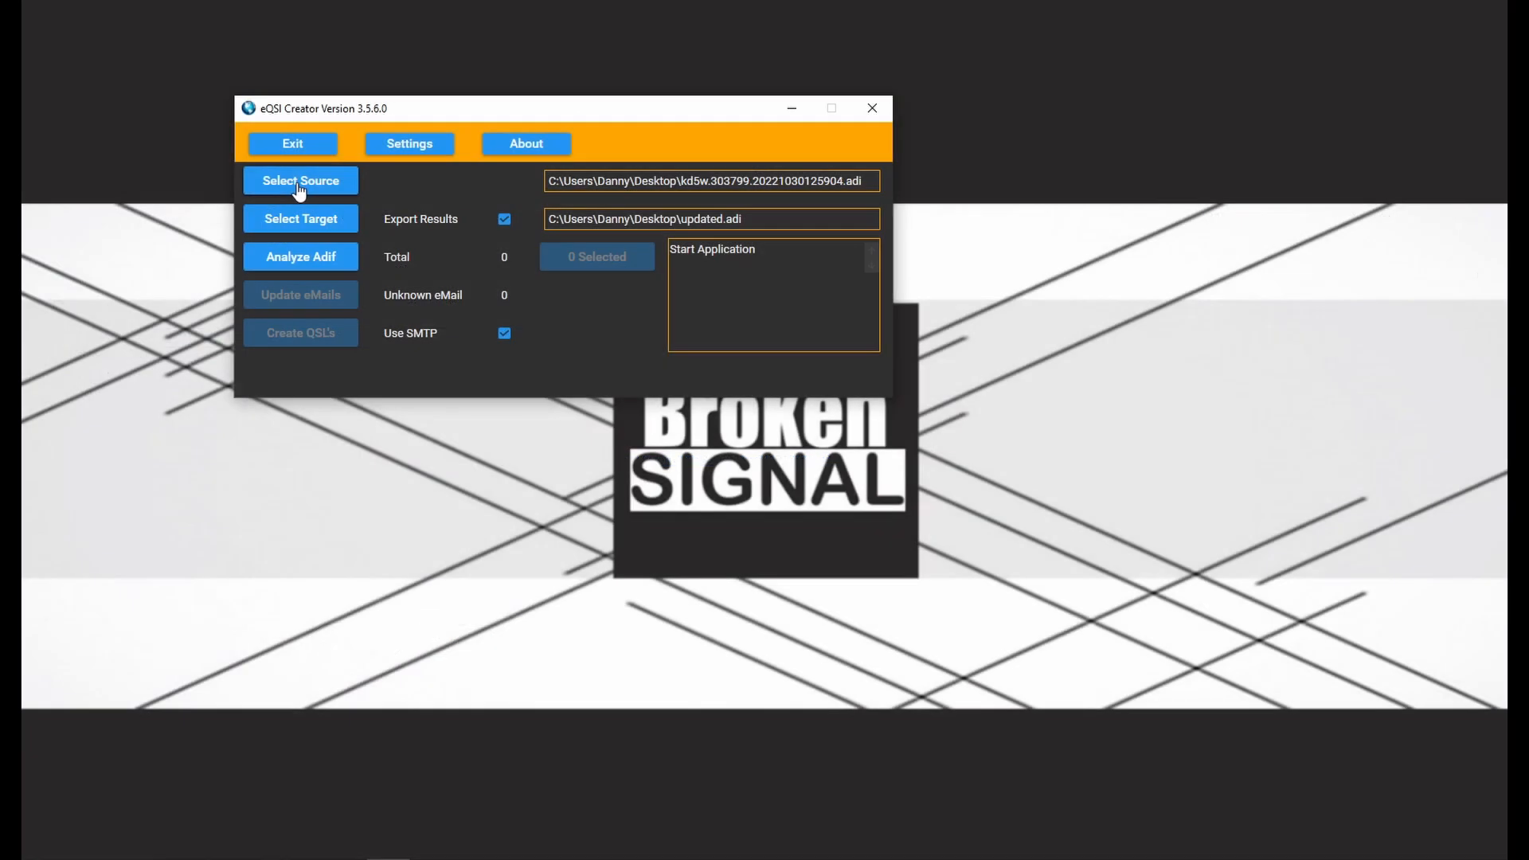
pyautogui.click(298, 182)
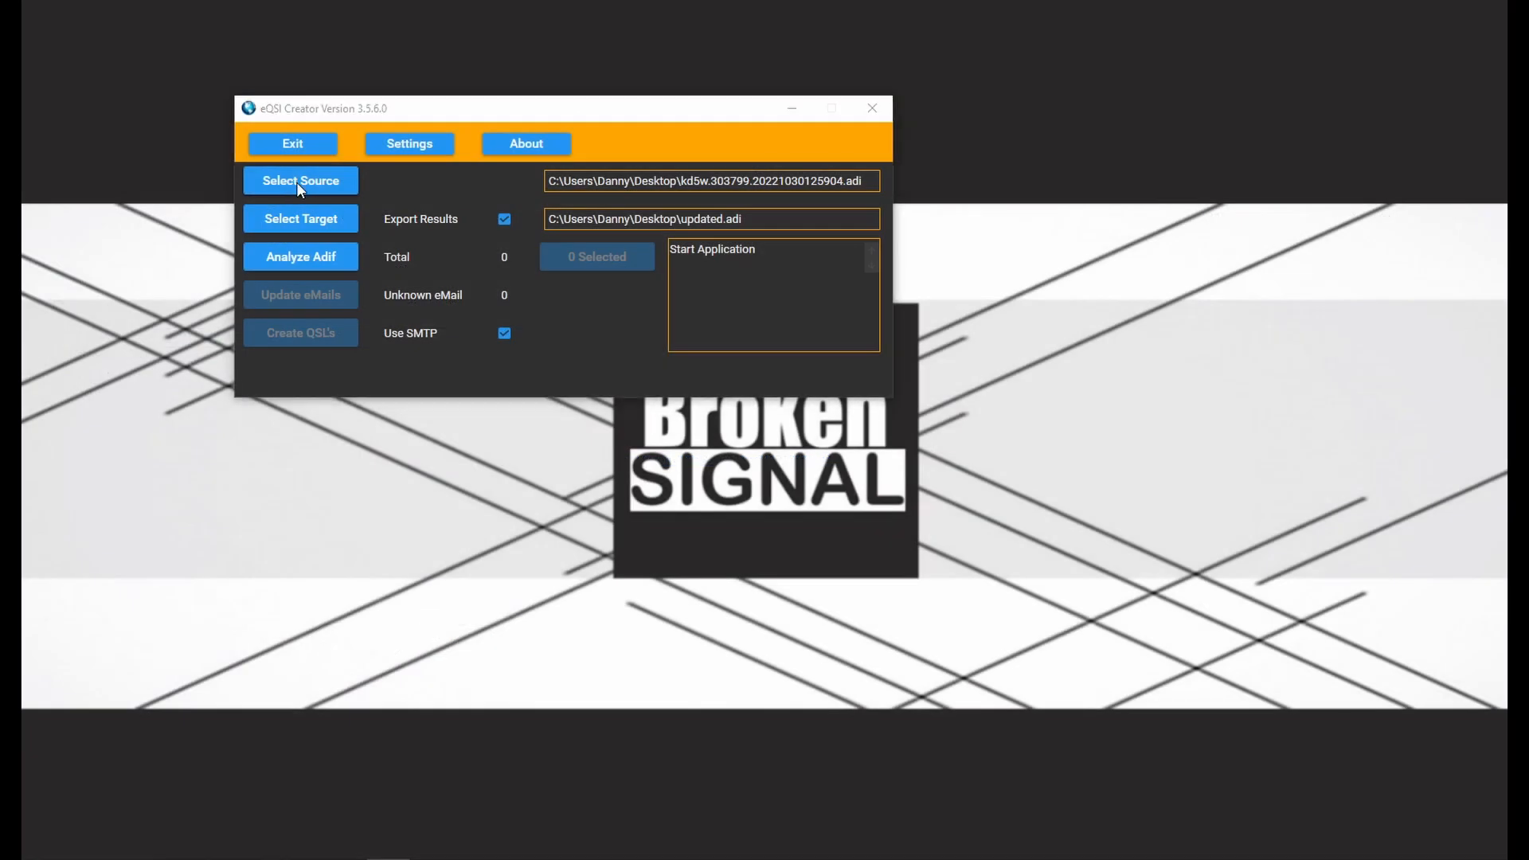
pyautogui.doubleClick(476, 484)
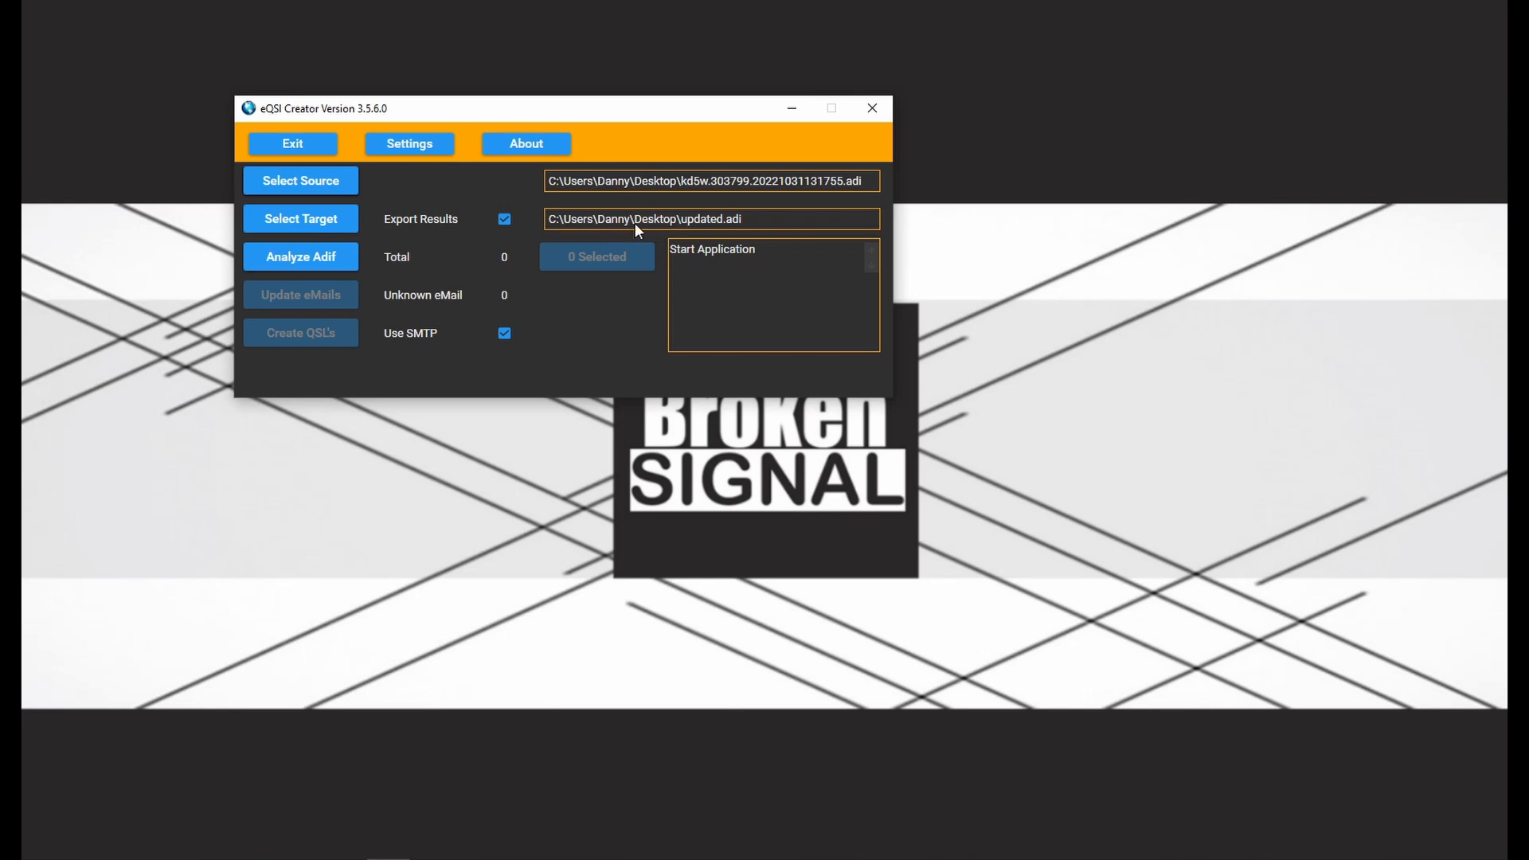
pyautogui.click(283, 258)
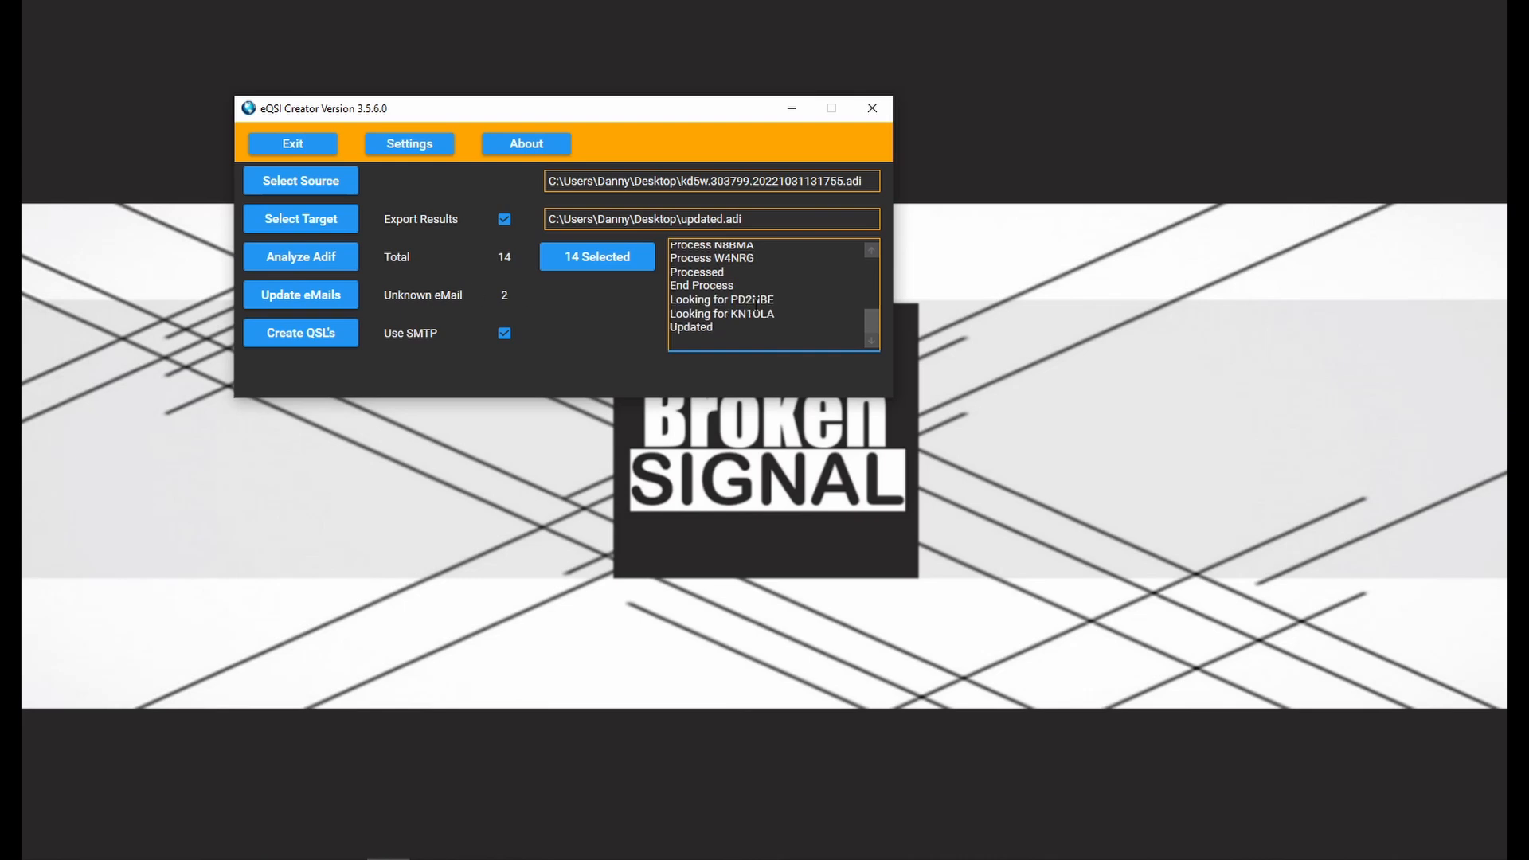
# Step: Create the digital QSL cards for all 14 selected contacts and email them by SMTP
pyautogui.click(281, 338)
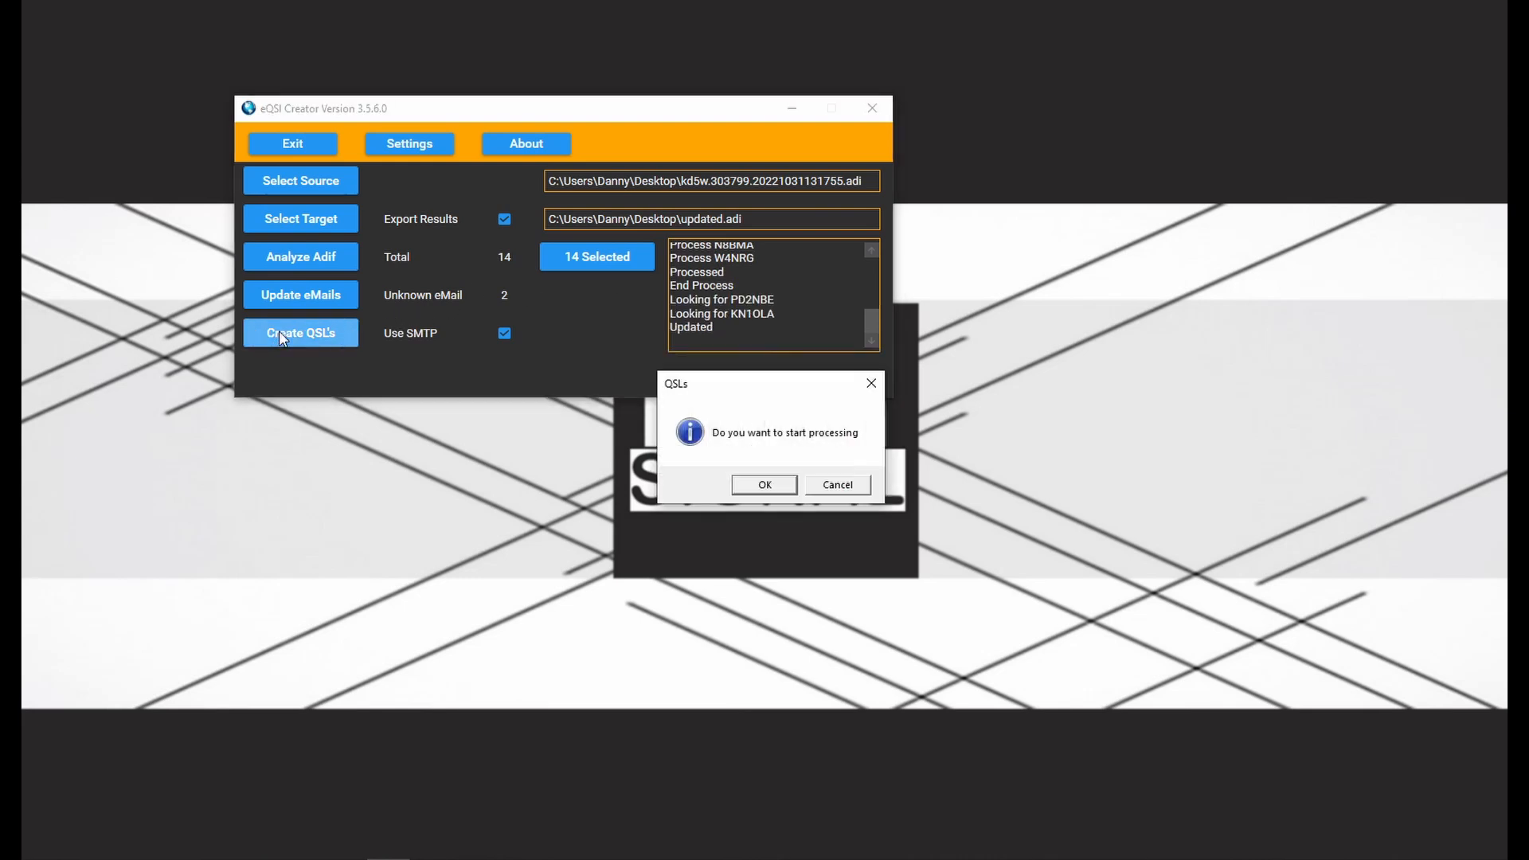
pyautogui.click(767, 486)
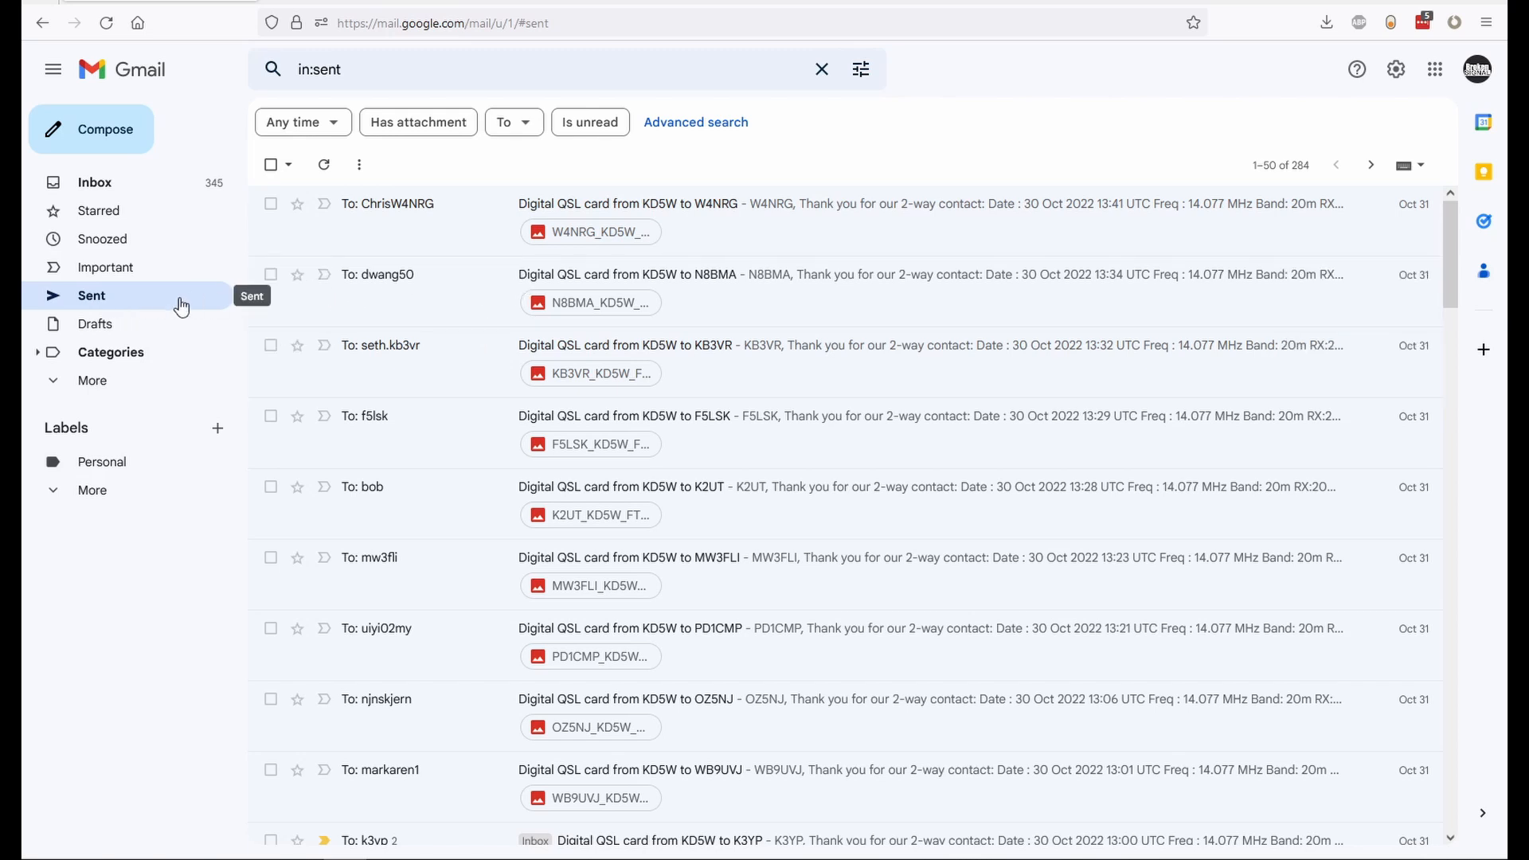
# Step: Switch to the sent mail in Gmail, open the newest QSL card email and view its attached card image
pyautogui.click(765, 234)
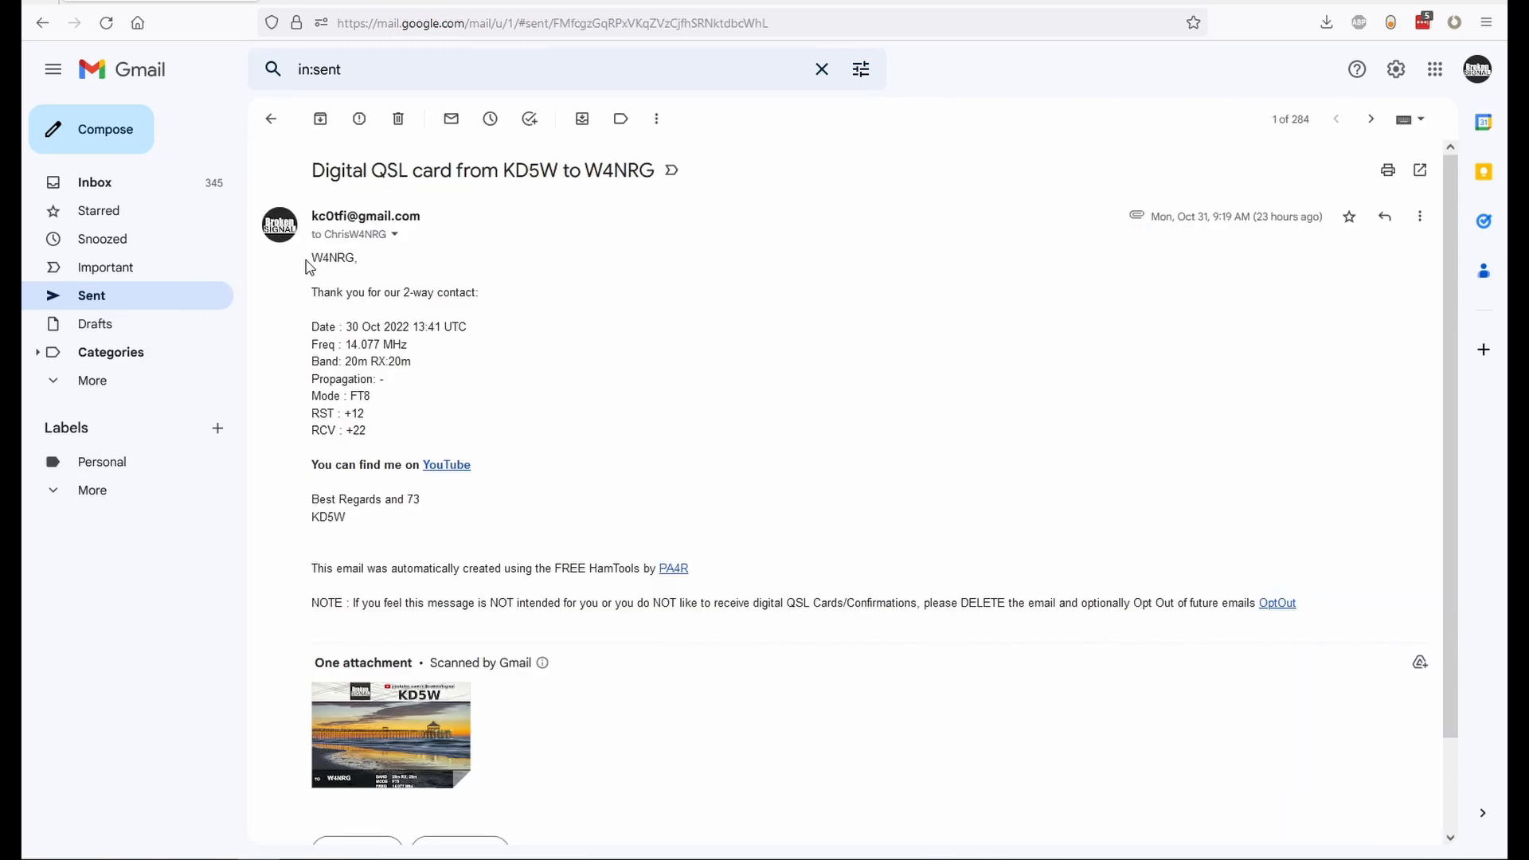
pyautogui.click(414, 739)
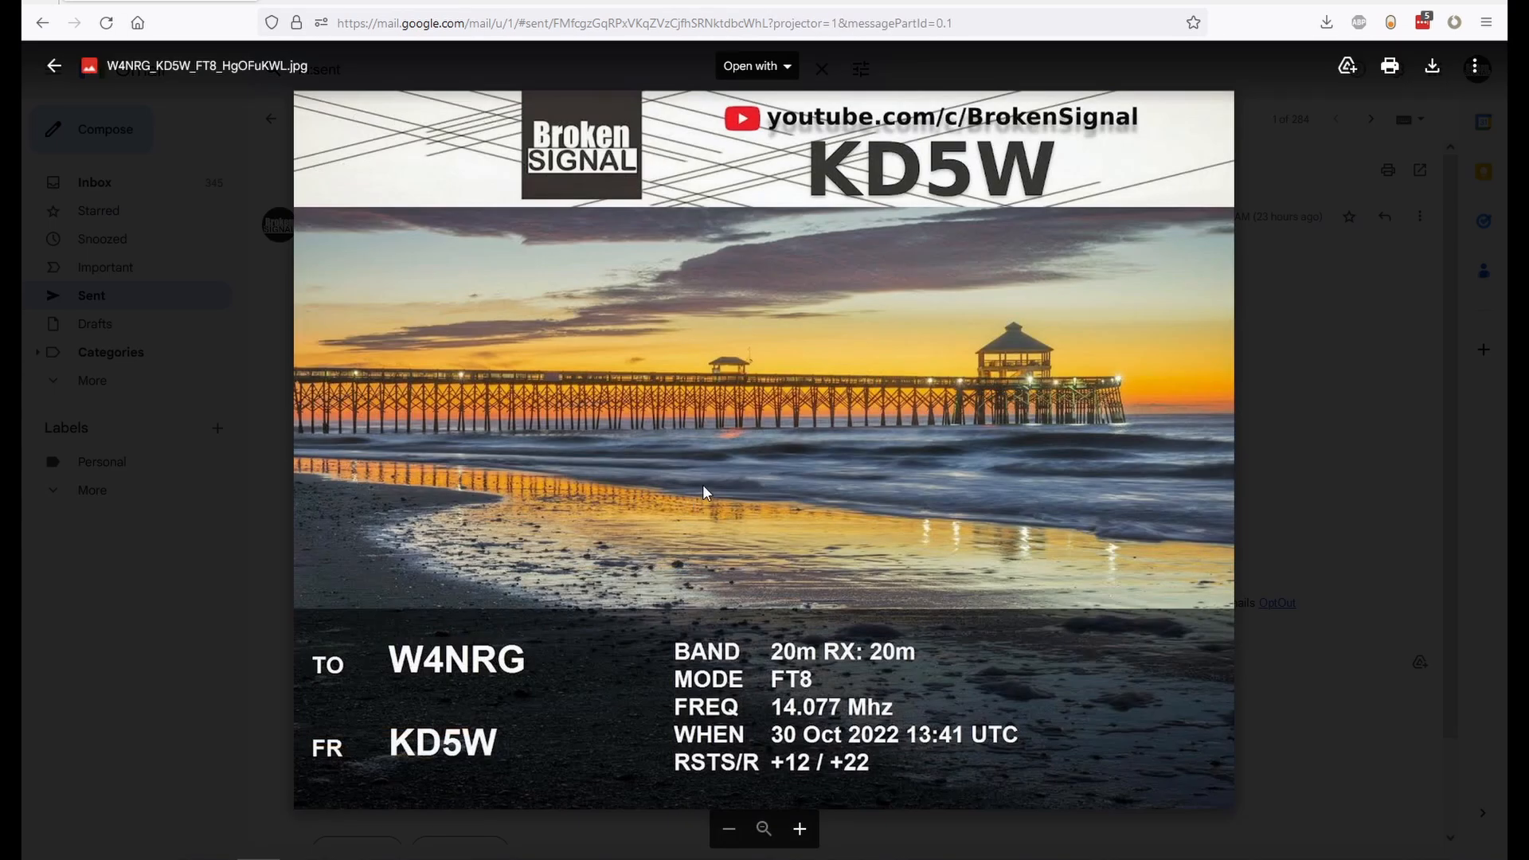